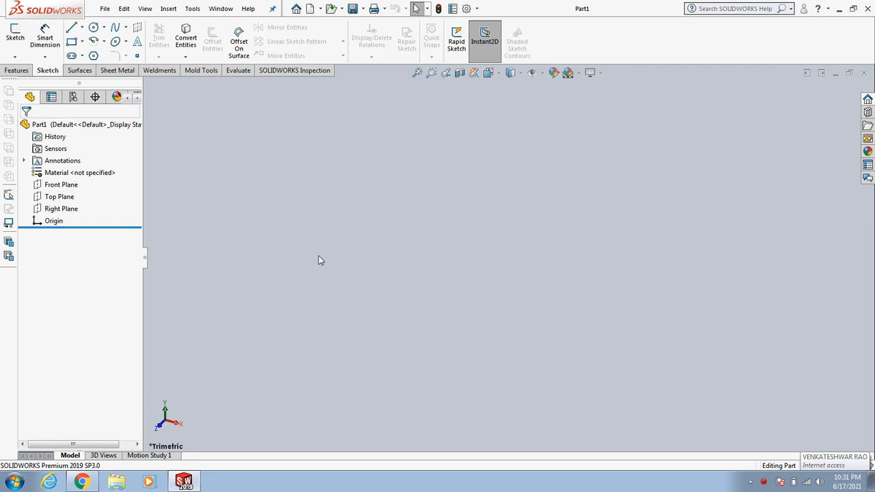
# Step: Examine the Front, Top and Right default planes by highlighting each one in turn
pyautogui.click(72, 29)
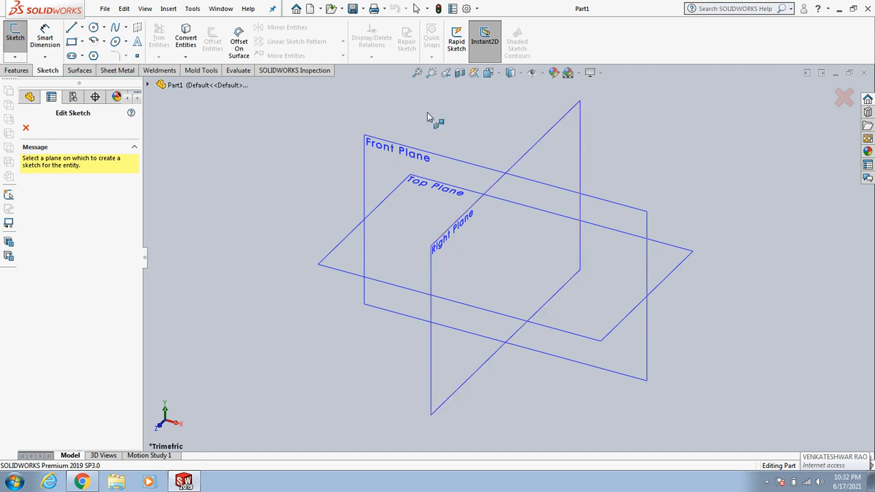
pyautogui.click(844, 98)
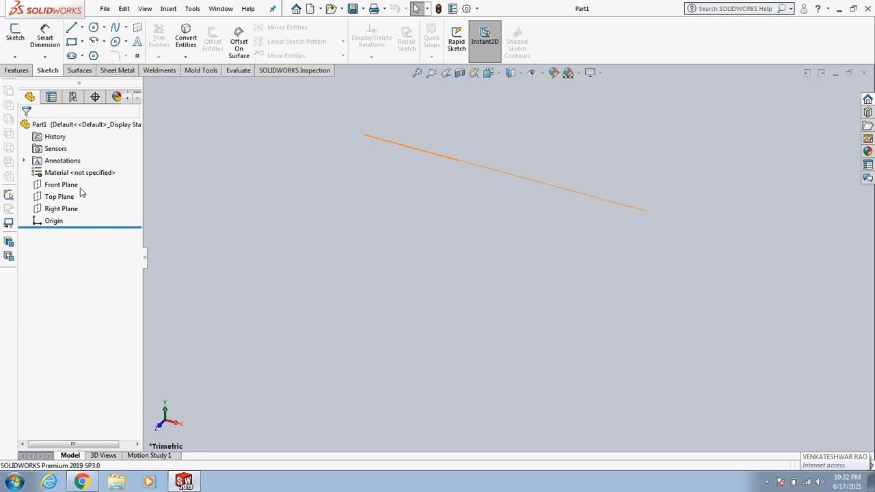
pyautogui.click(69, 186)
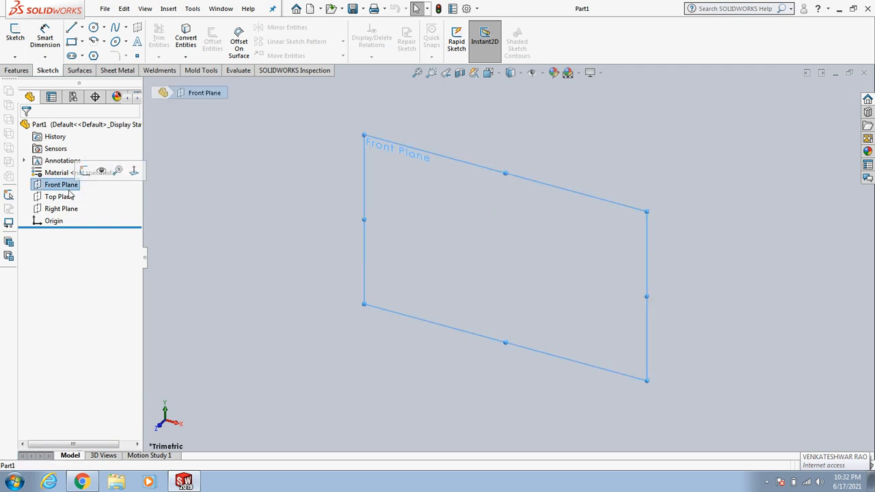
pyautogui.click(250, 254)
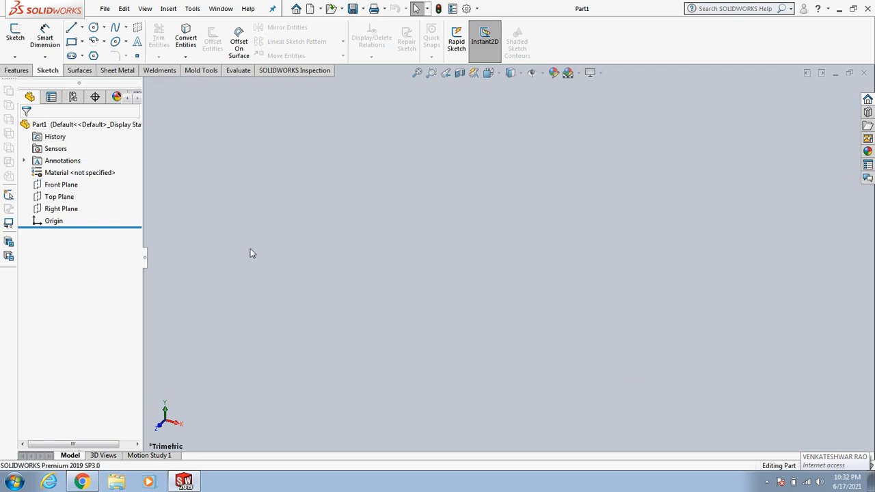
pyautogui.click(62, 197)
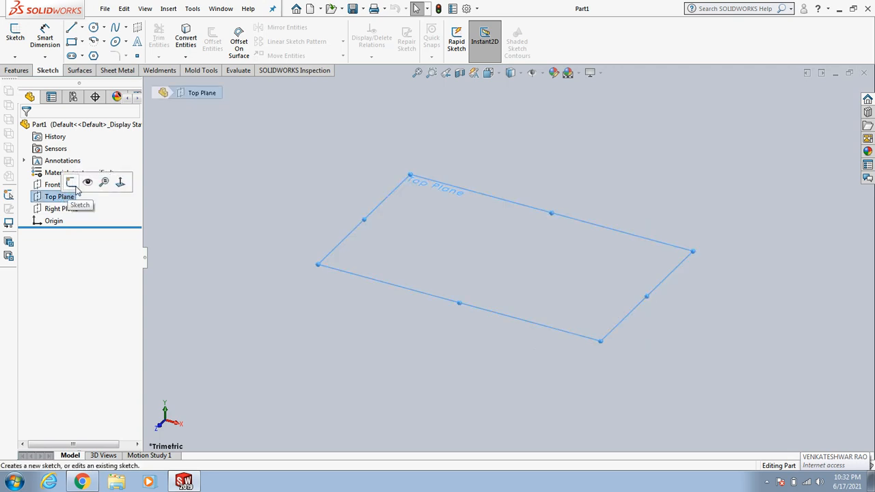
pyautogui.click(201, 247)
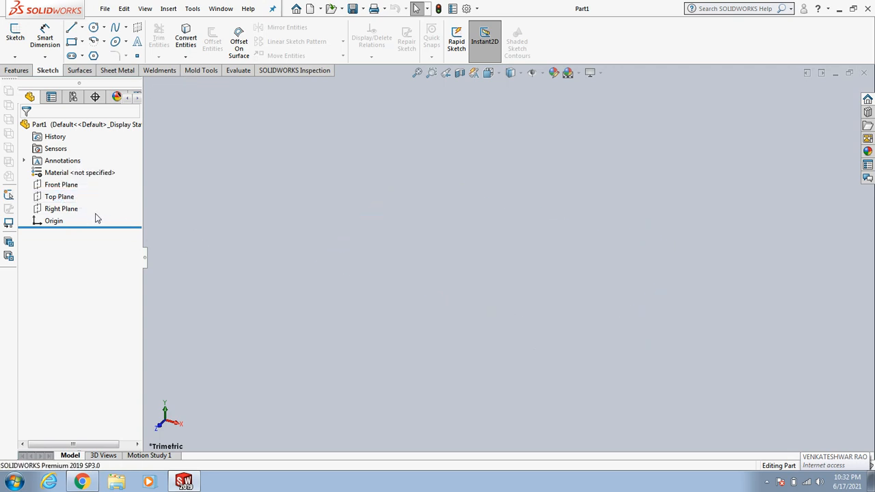
pyautogui.click(74, 212)
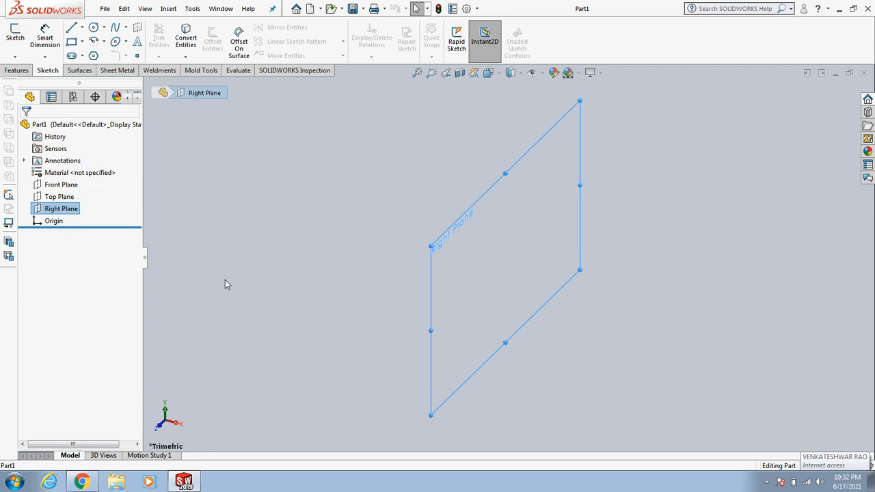
pyautogui.click(226, 280)
pyautogui.click(75, 188)
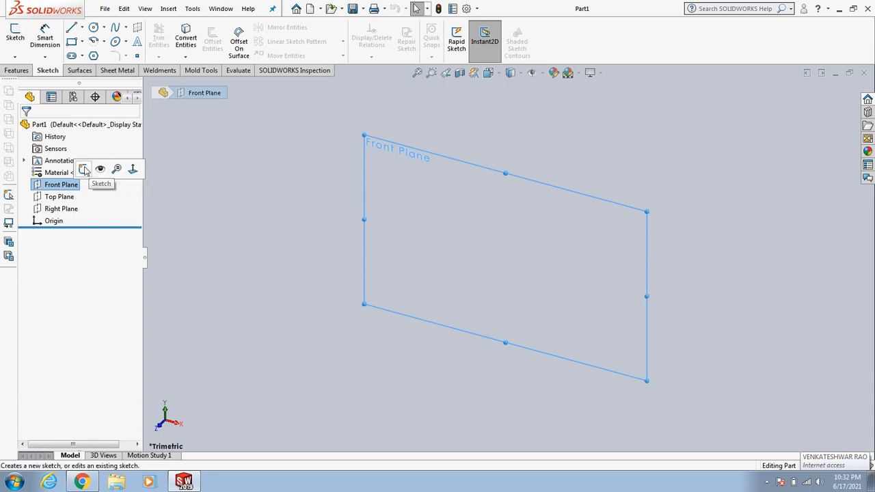
pyautogui.click(206, 237)
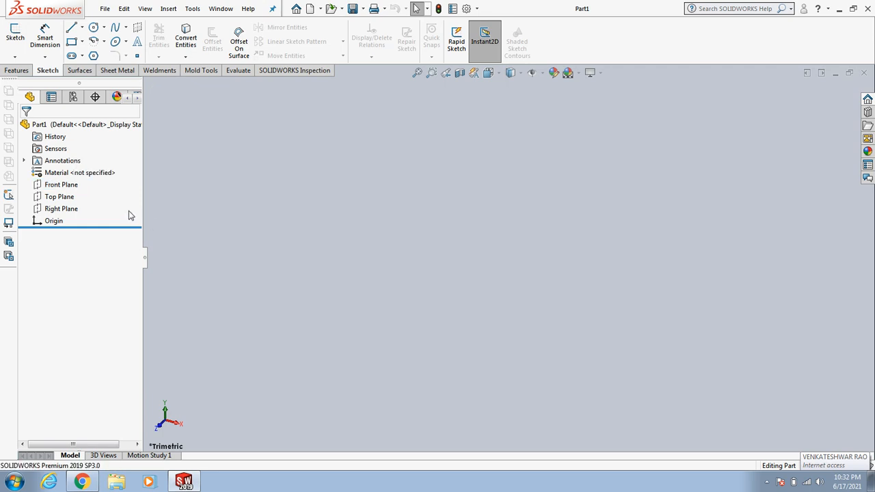
# Step: Start a new sketch on the Front Plane
pyautogui.click(61, 185)
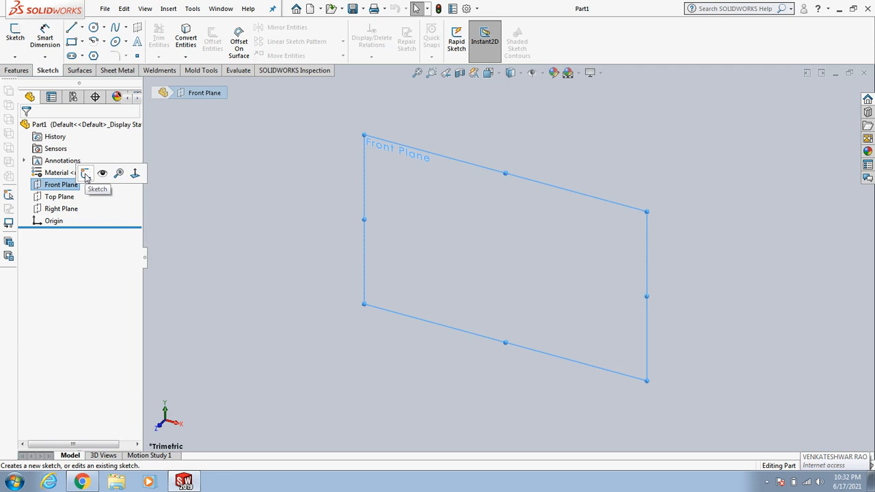
pyautogui.click(86, 174)
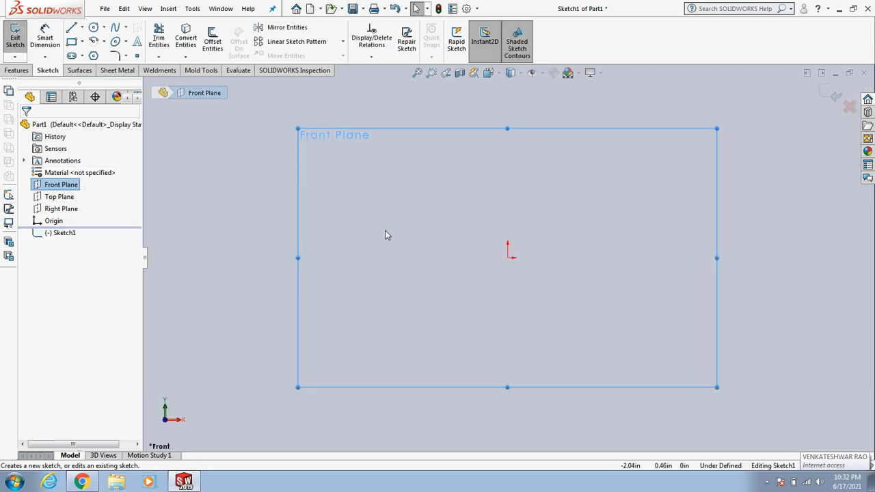
# Step: Make the Front Plane permanently visible in the sketch view
pyautogui.click(193, 196)
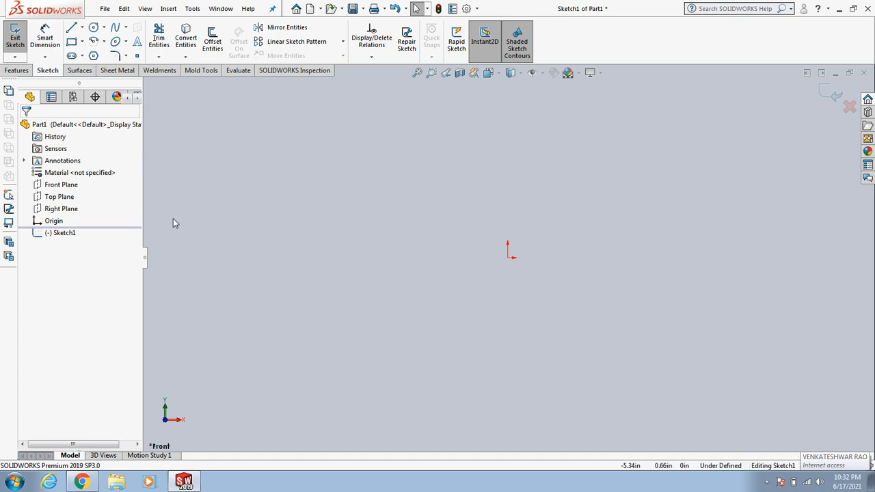
pyautogui.click(75, 186)
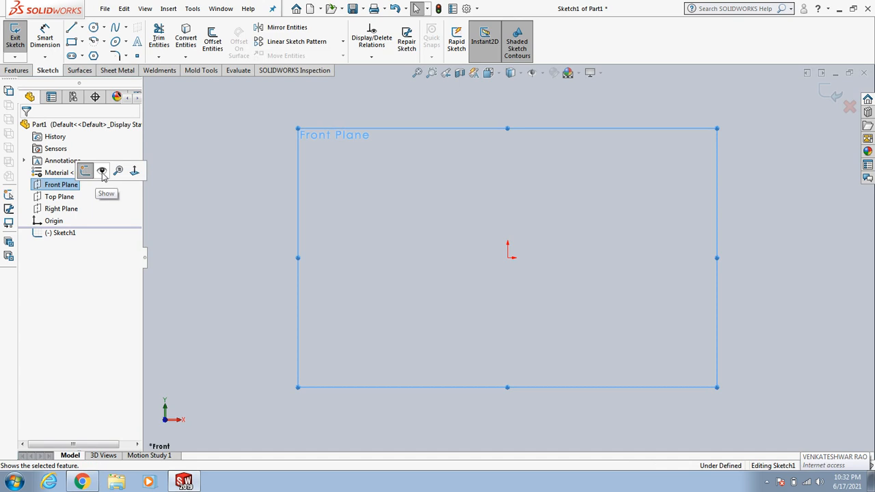
pyautogui.click(102, 176)
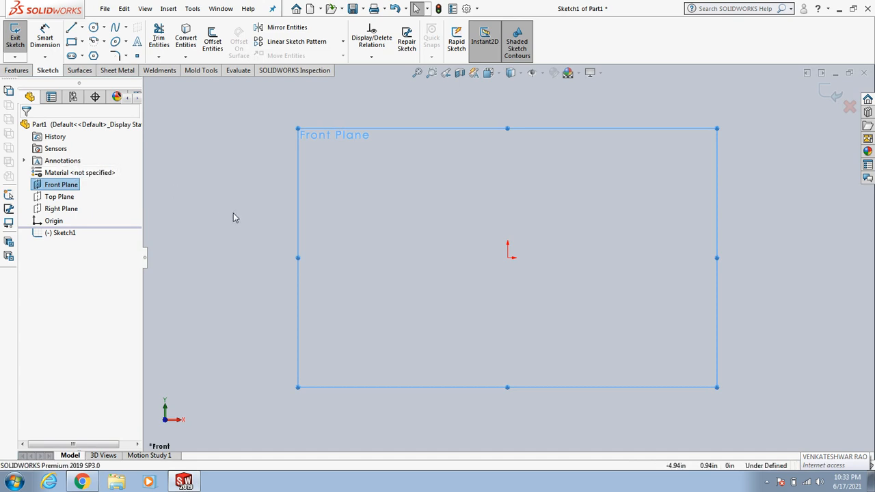
pyautogui.click(258, 245)
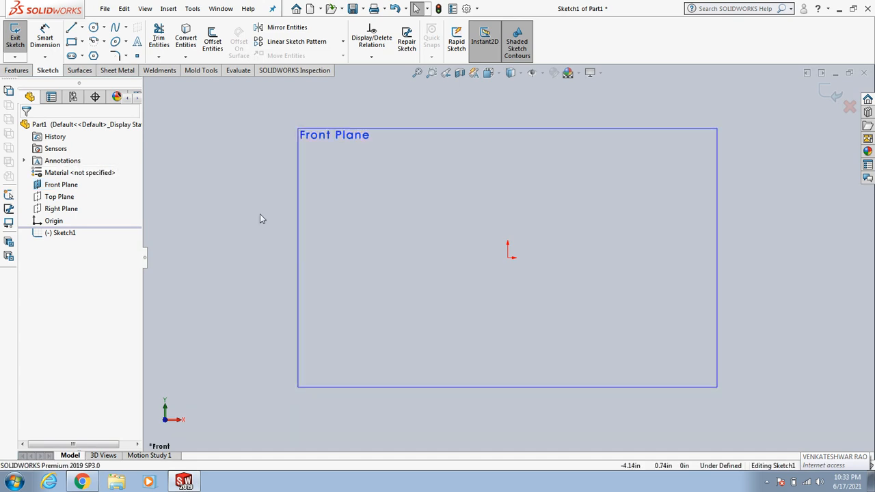
pyautogui.click(429, 256)
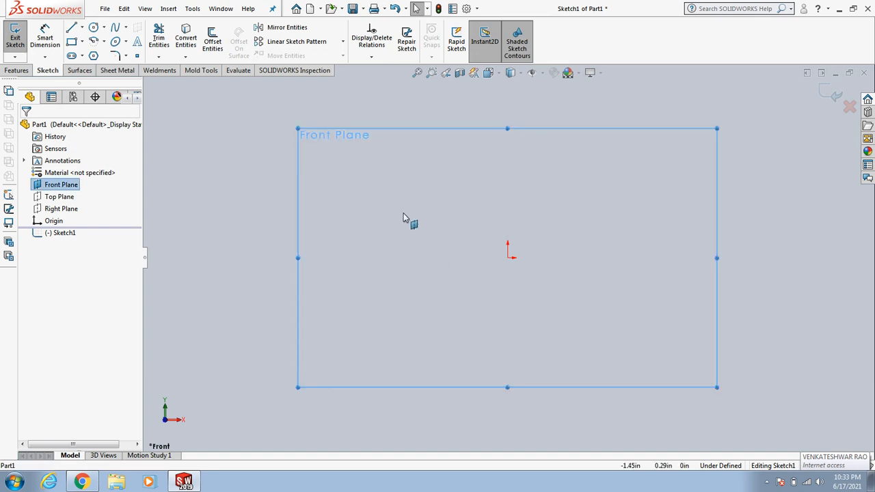
pyautogui.click(236, 202)
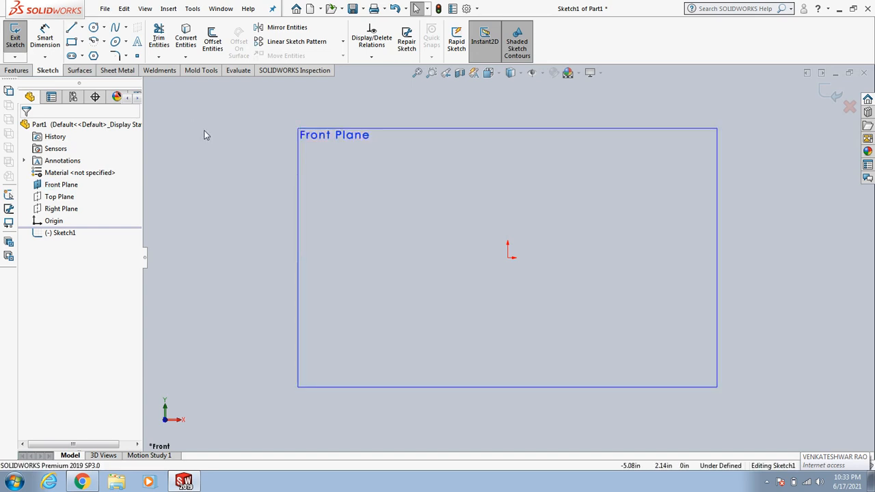
# Step: Draw a chain of lines: a horizontal line about 4.7 in, a slanted line about 3 in, and a short vertical line
pyautogui.click(83, 27)
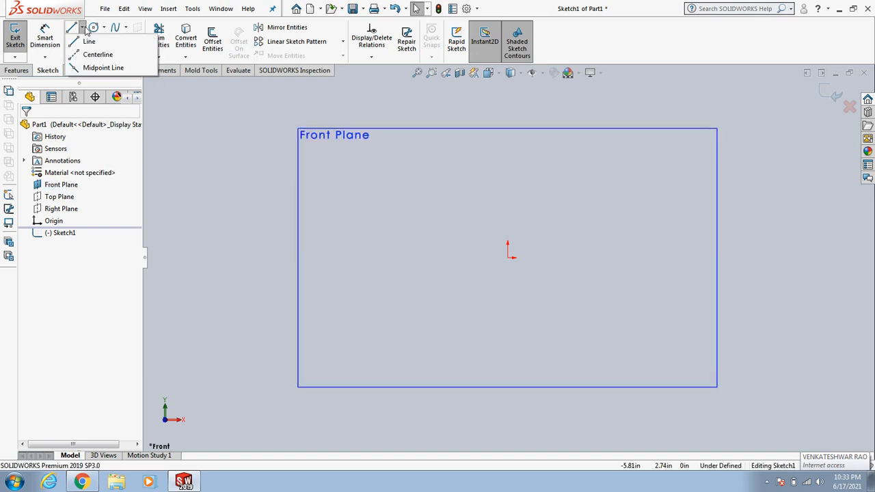
pyautogui.click(90, 42)
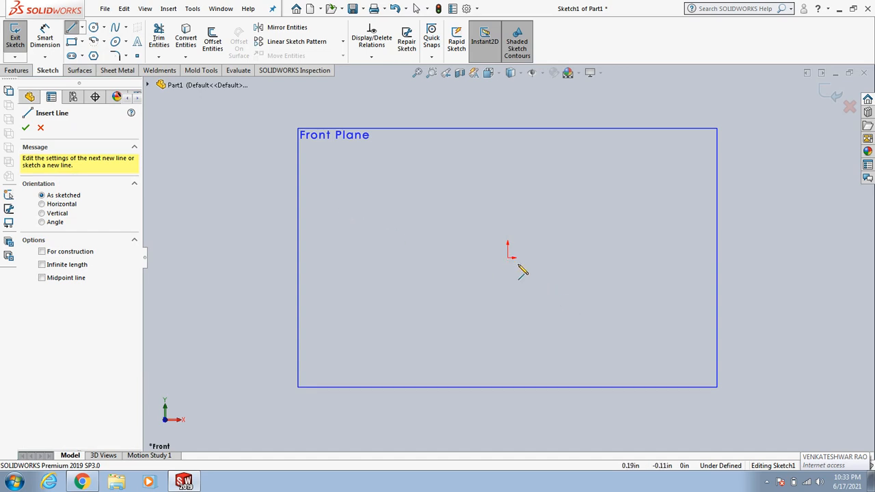
pyautogui.click(346, 159)
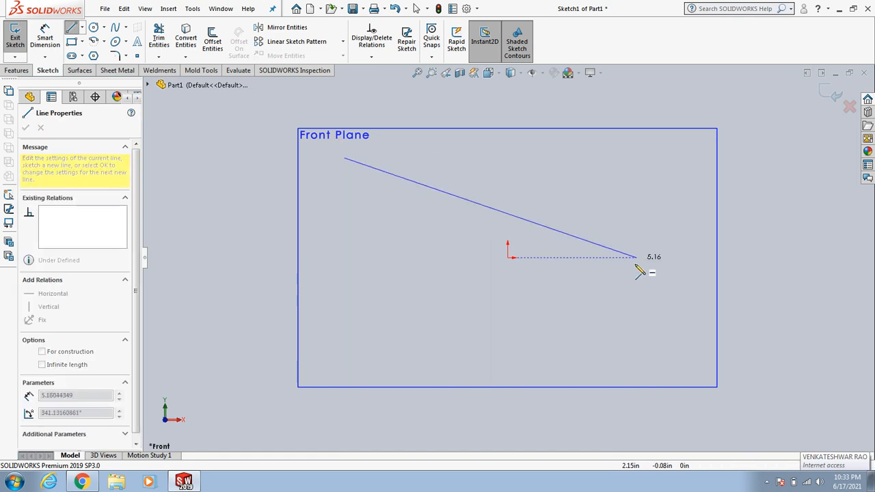
pyautogui.click(625, 158)
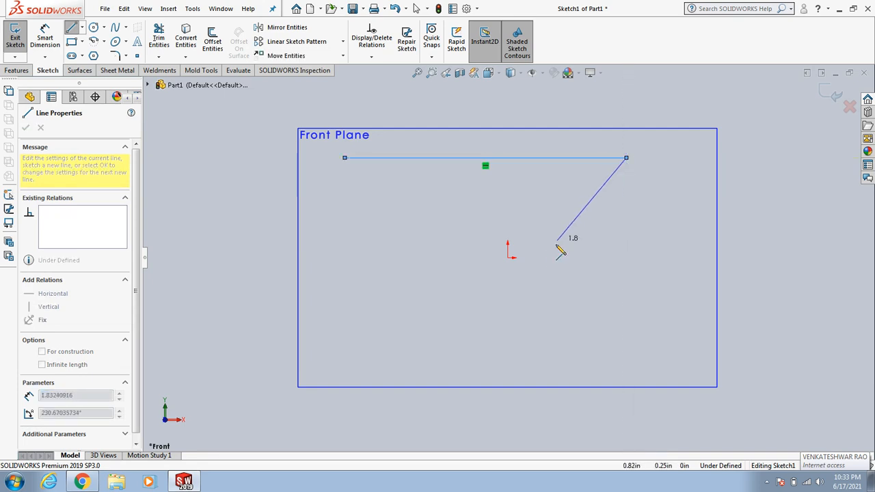
pyautogui.click(565, 325)
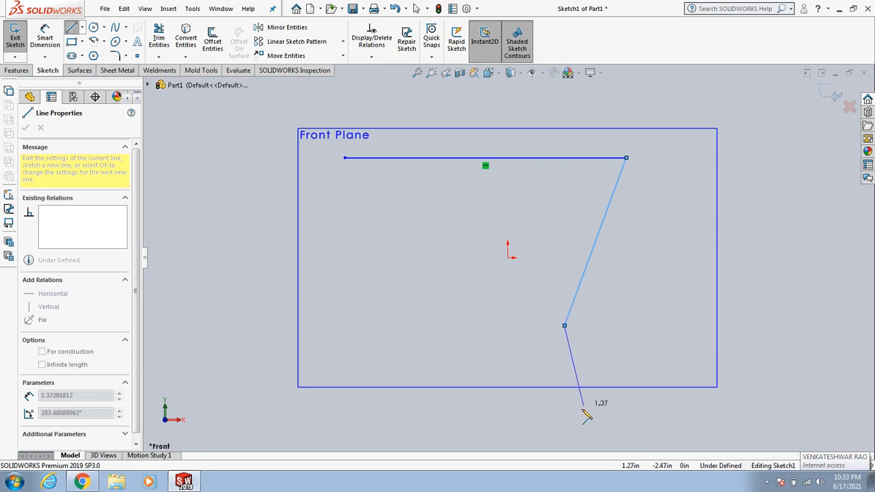
pyautogui.click(565, 424)
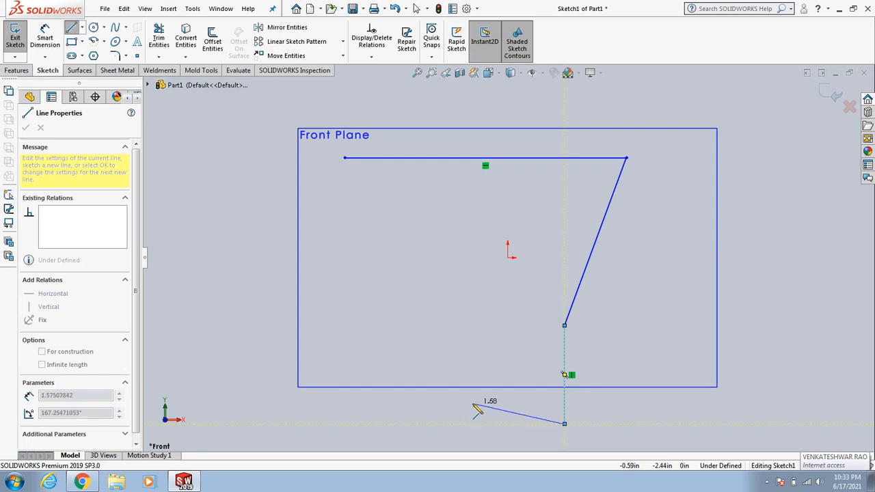
pyautogui.press('Escape')
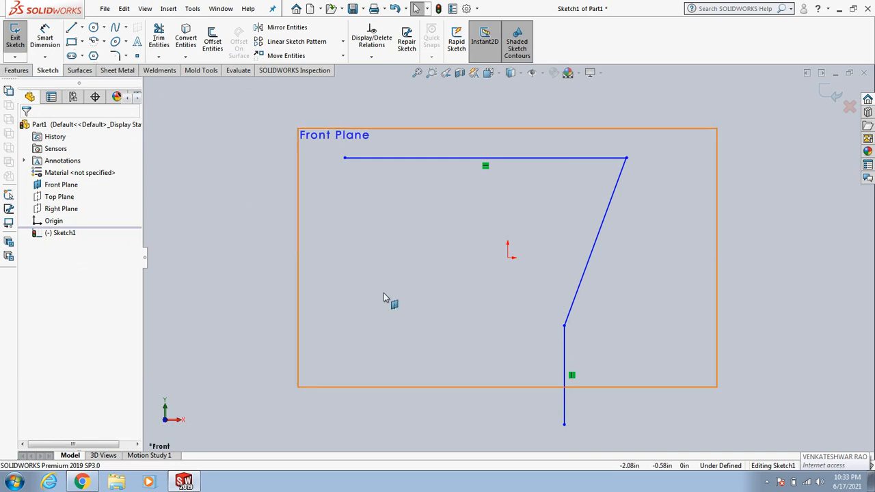
# Step: Select the slanted line and add a Vertical relation to it
pyautogui.click(420, 275)
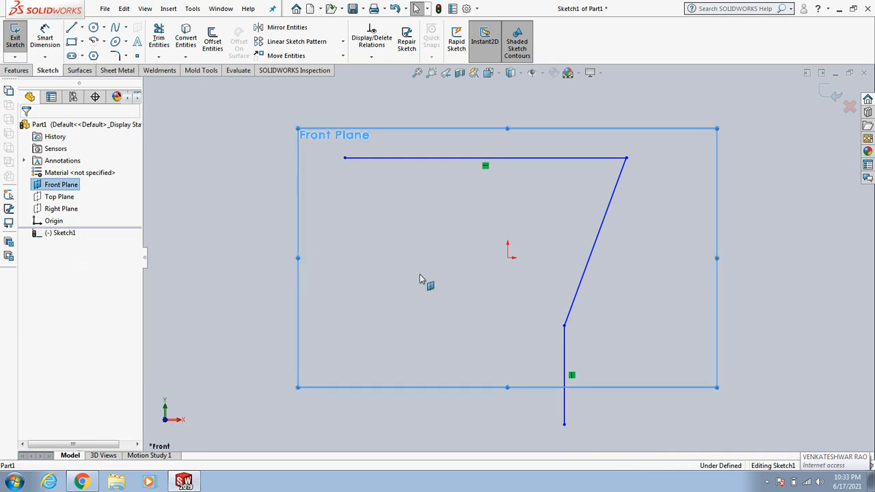
pyautogui.click(423, 159)
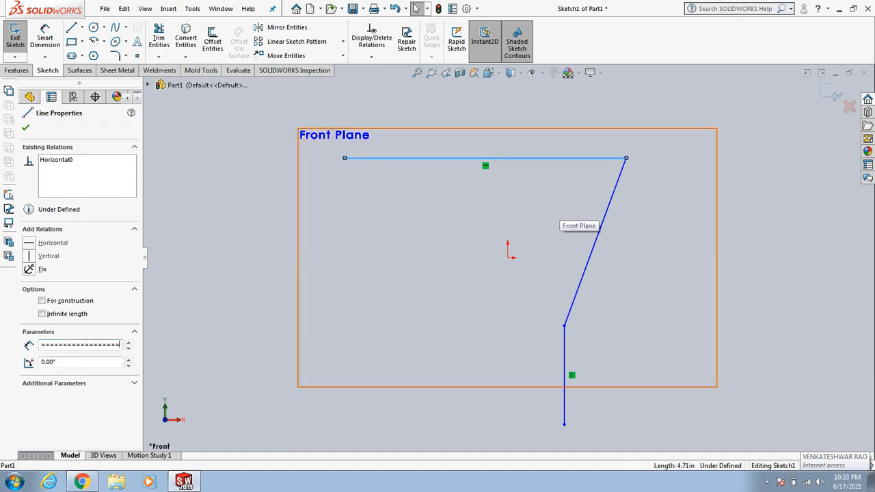
pyautogui.click(597, 239)
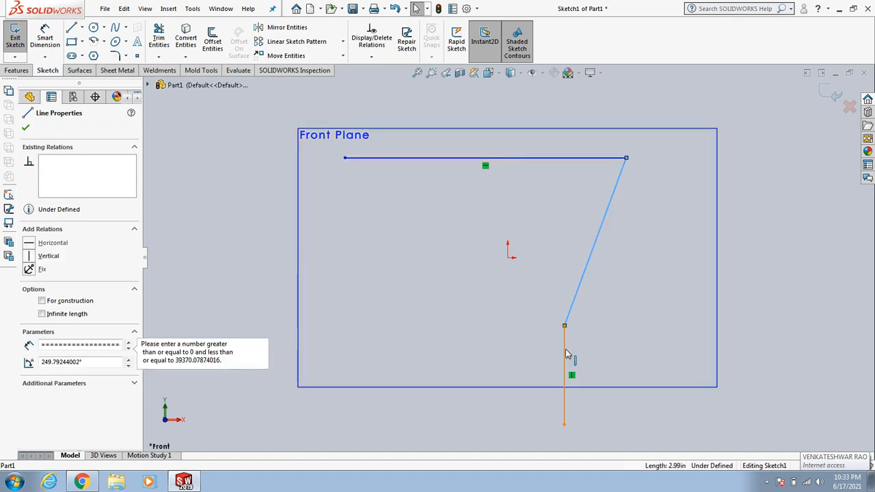
pyautogui.click(506, 348)
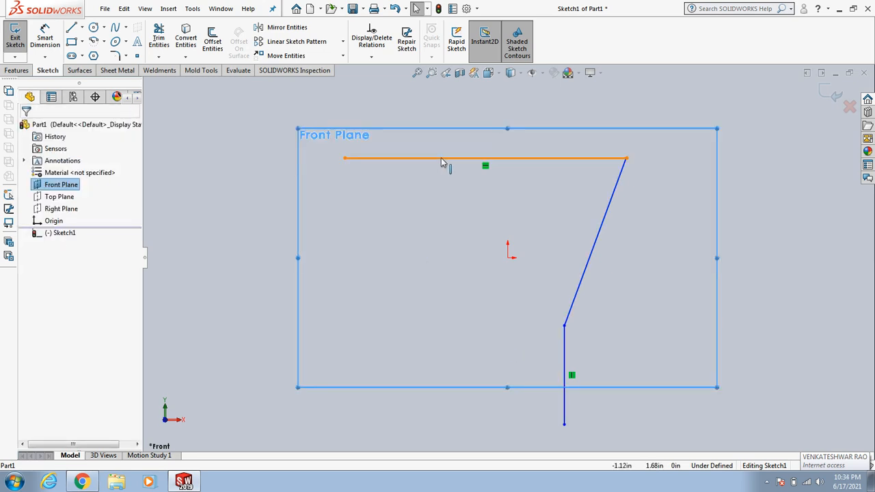
pyautogui.click(593, 257)
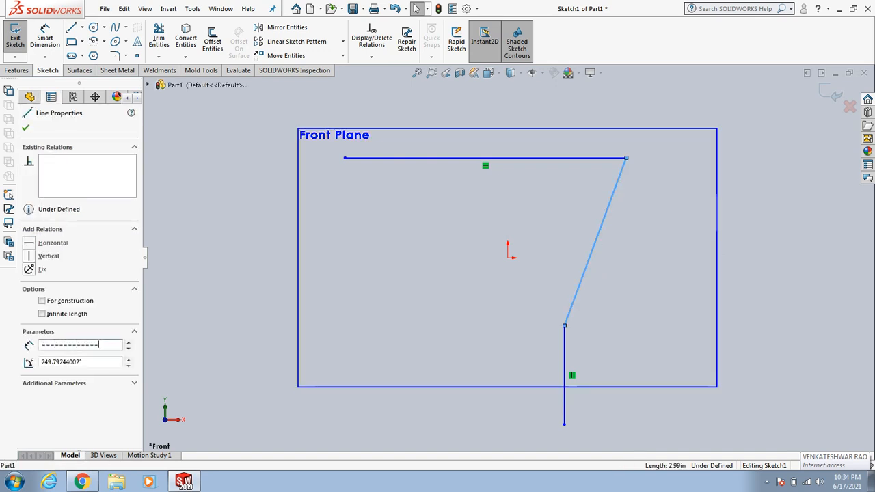
pyautogui.click(611, 252)
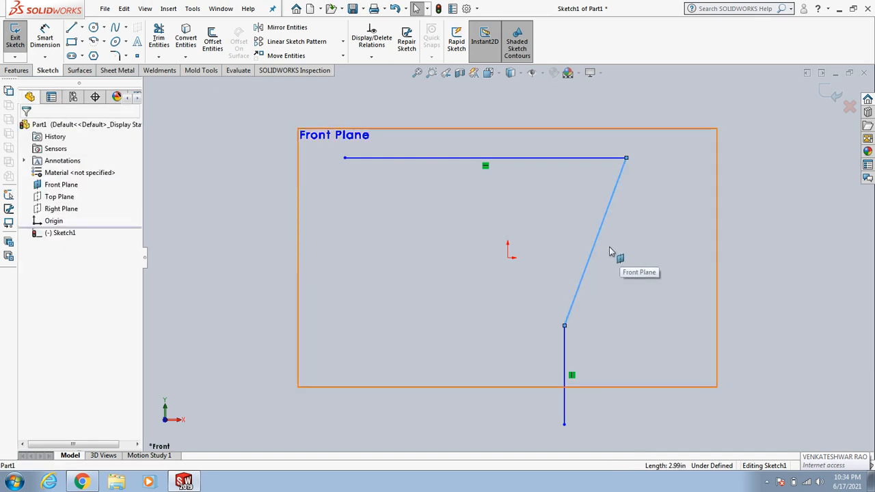
pyautogui.click(593, 247)
pyautogui.click(631, 227)
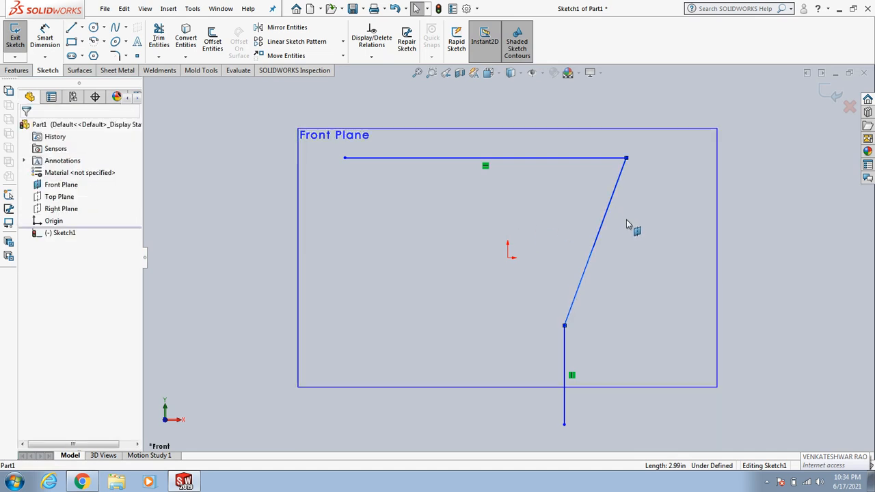
pyautogui.click(606, 221)
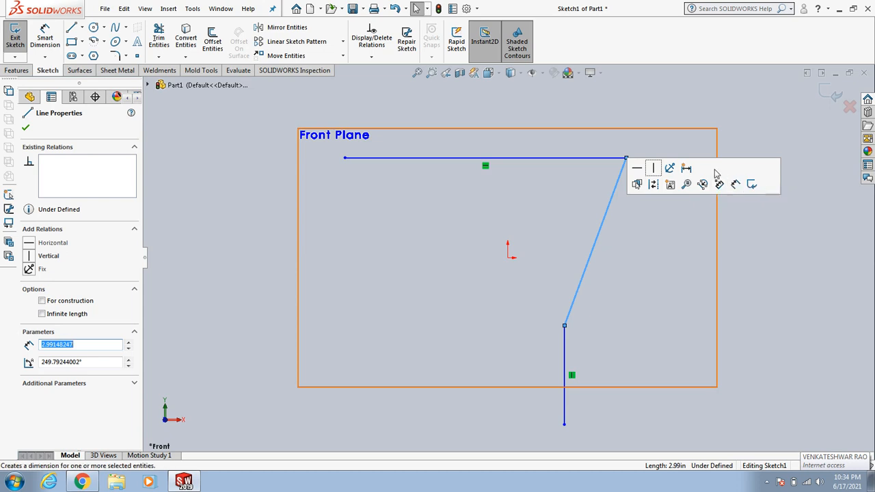
pyautogui.click(655, 168)
pyautogui.click(671, 296)
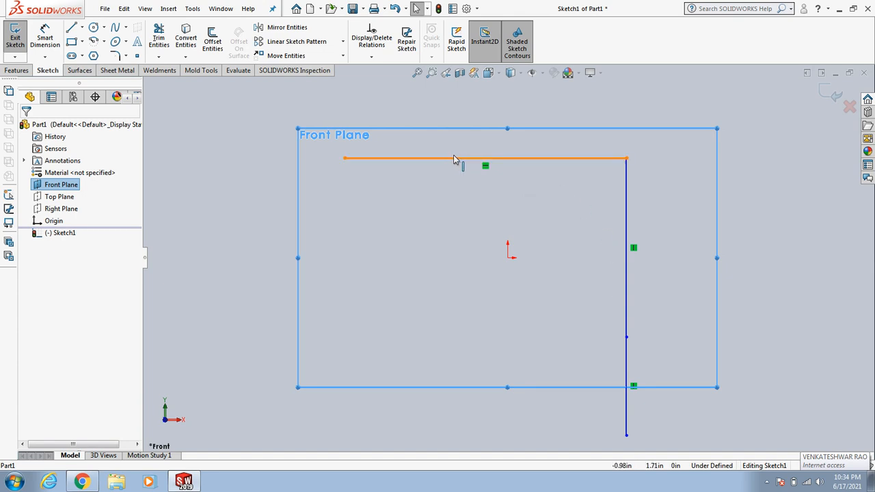
pyautogui.click(214, 245)
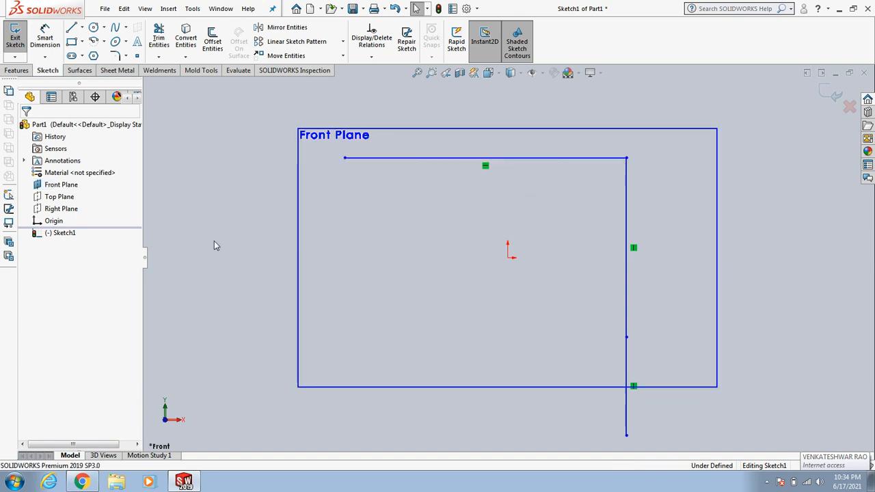
pyautogui.click(61, 185)
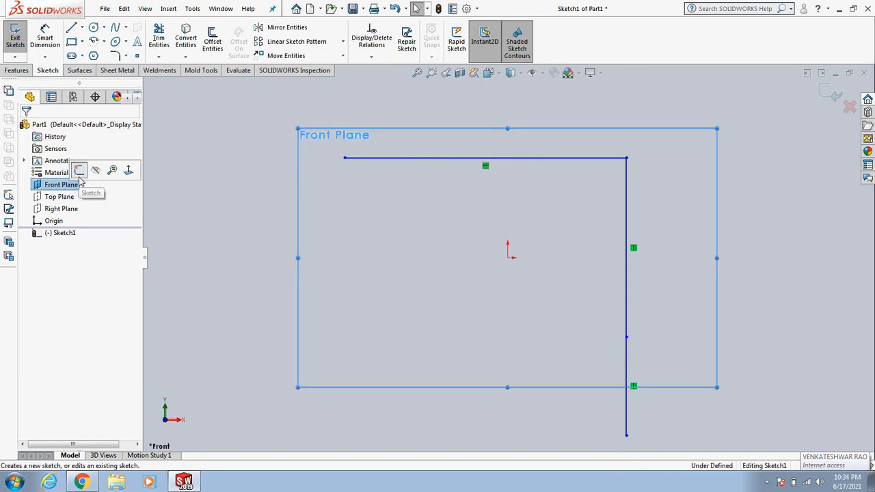
pyautogui.click(203, 226)
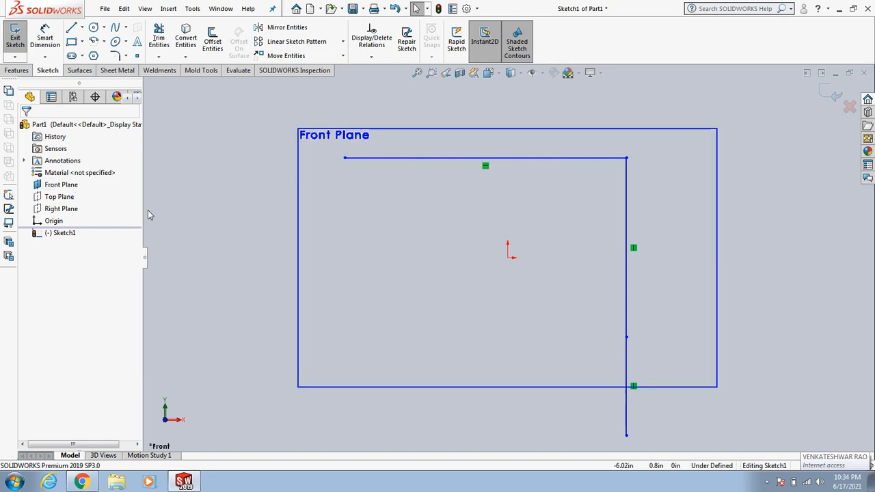
pyautogui.click(67, 198)
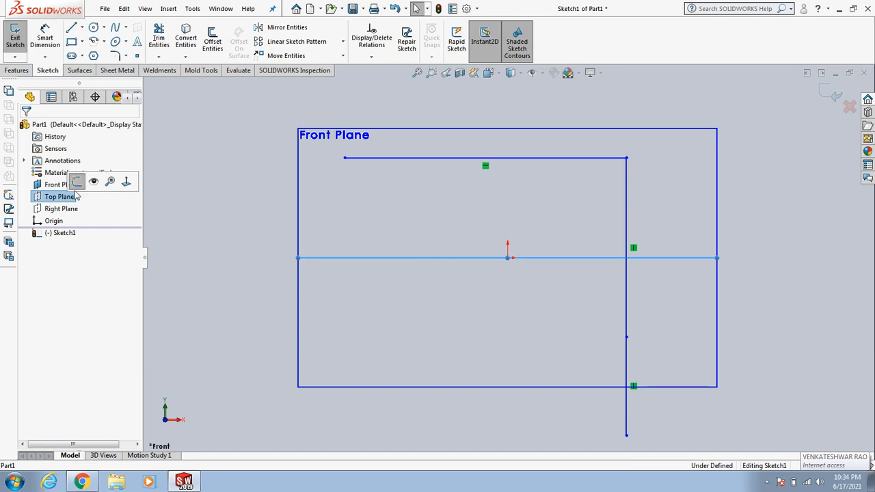
pyautogui.click(221, 260)
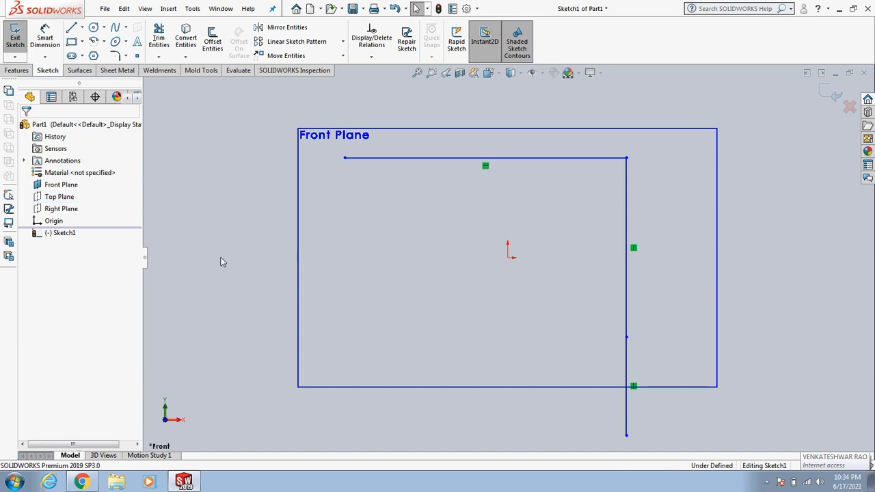
pyautogui.click(68, 198)
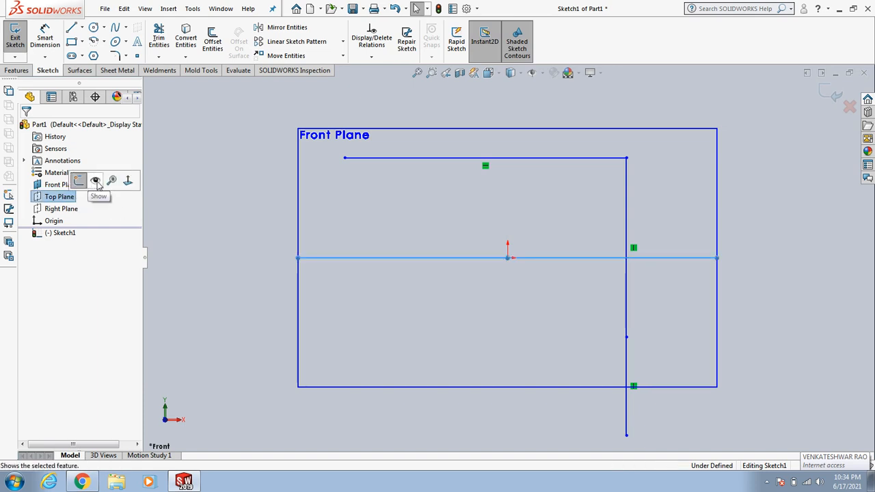
pyautogui.click(206, 245)
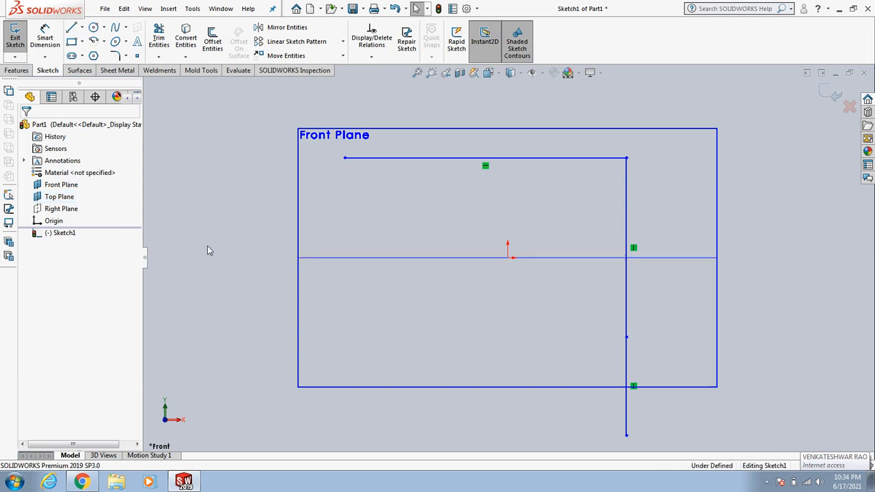
pyautogui.click(72, 198)
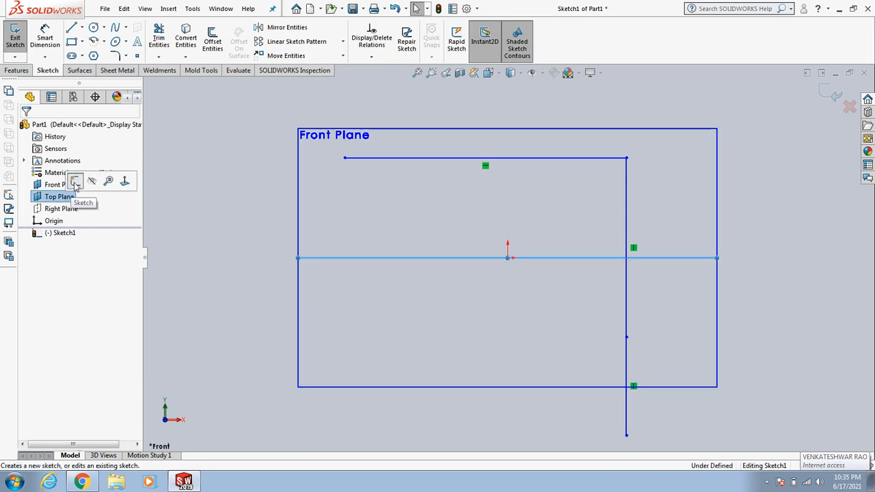
# Step: Exit the first sketch and start a new sketch on the Top Plane
pyautogui.click(75, 182)
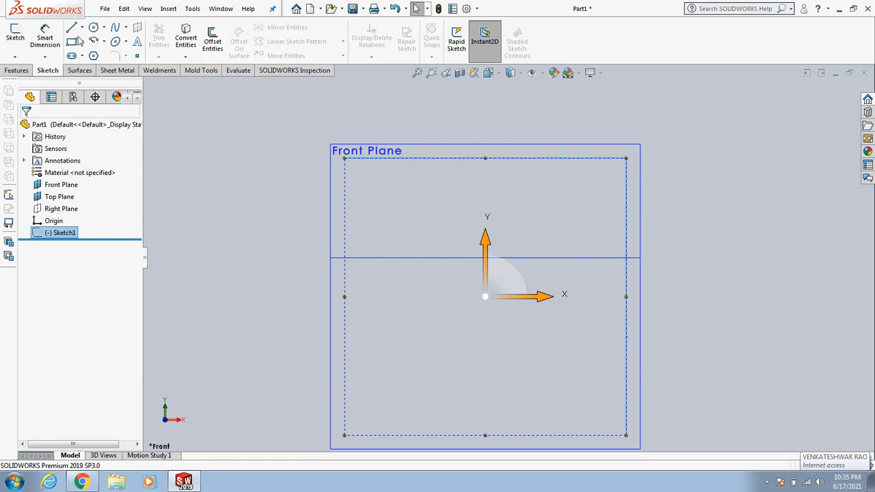
pyautogui.click(268, 272)
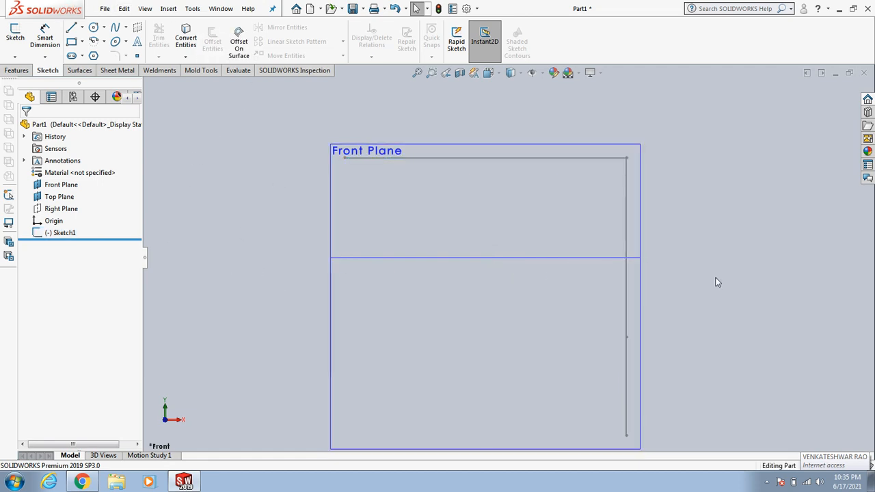
pyautogui.click(64, 198)
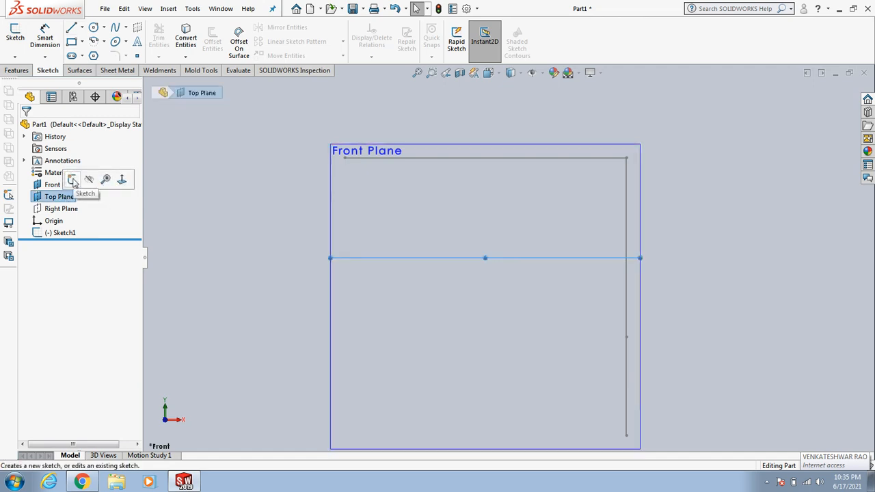
pyautogui.click(73, 180)
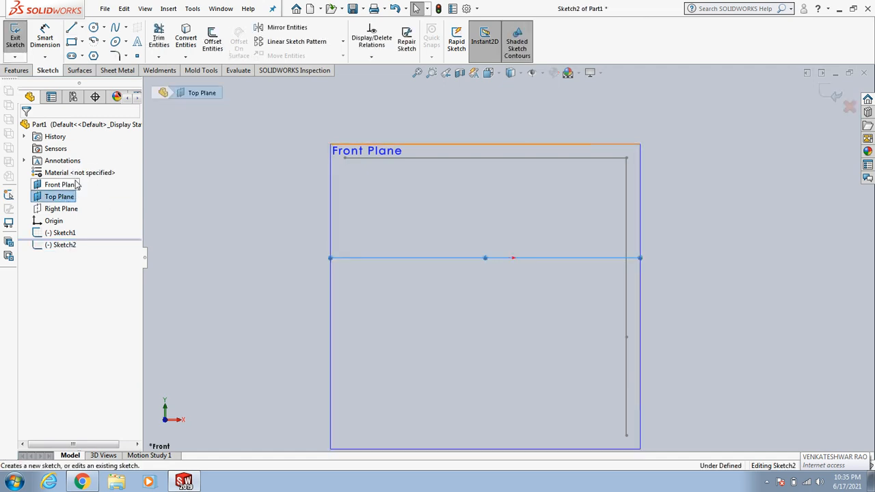
# Step: Orient the view normal to the Top Plane
pyautogui.click(231, 217)
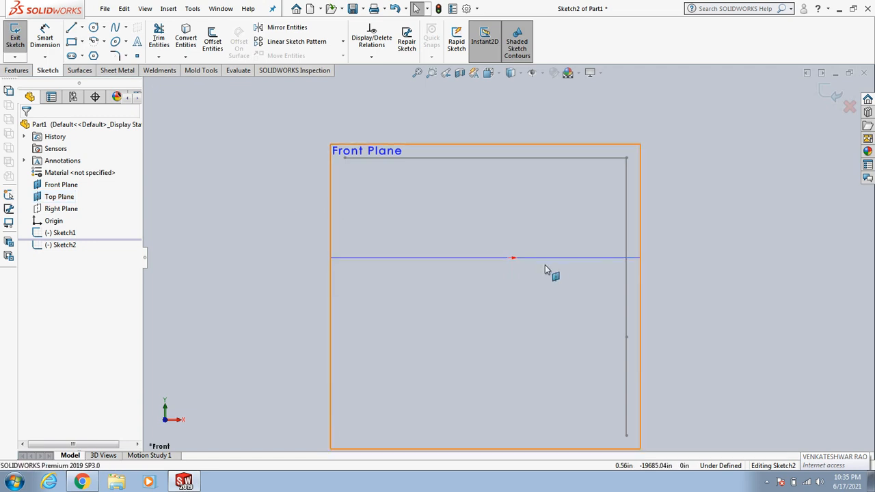
pyautogui.moveTo(743, 230)
pyautogui.mouseDown(button='middle')
pyautogui.moveTo(710, 252)
pyautogui.moveTo(722, 272)
pyautogui.mouseUp(button='middle')
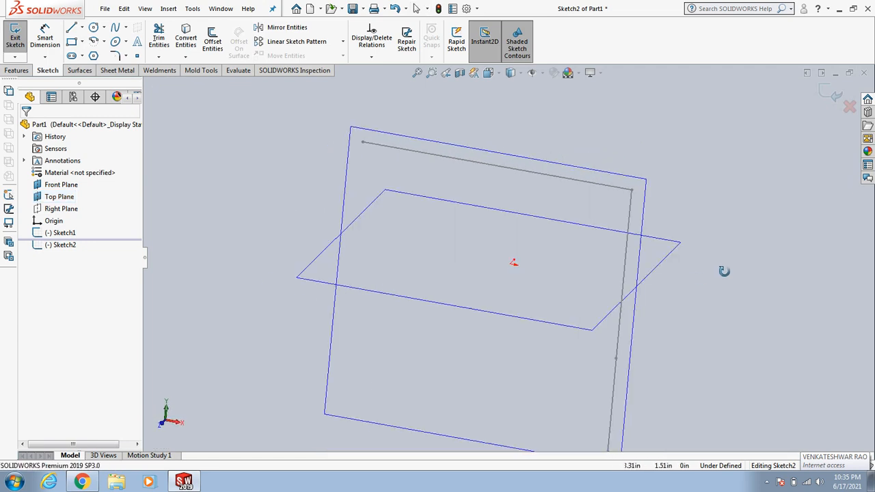
pyautogui.click(67, 196)
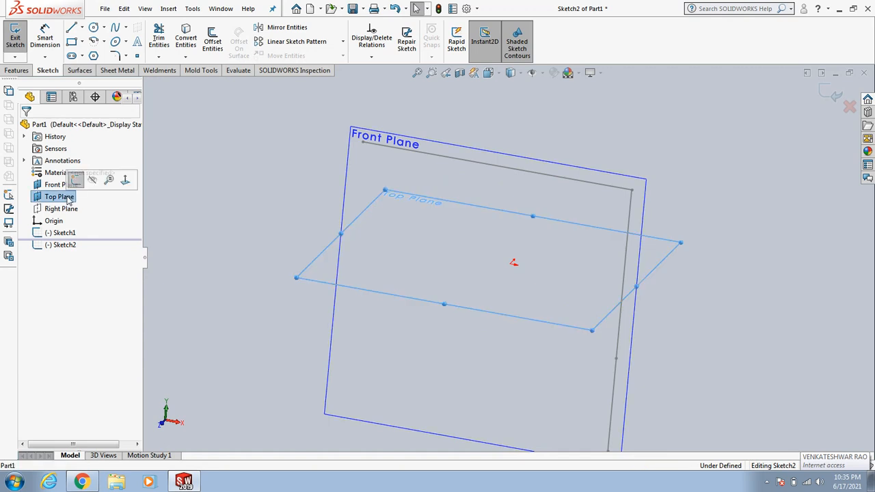
pyautogui.click(125, 180)
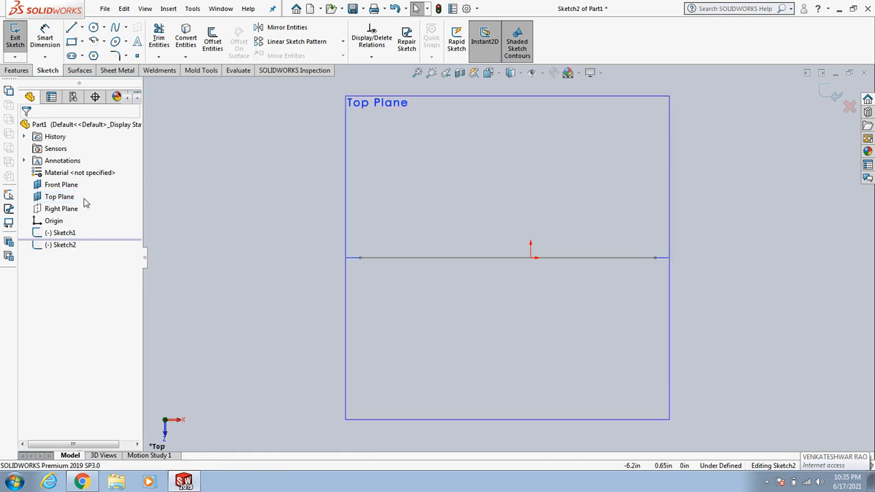
pyautogui.click(68, 189)
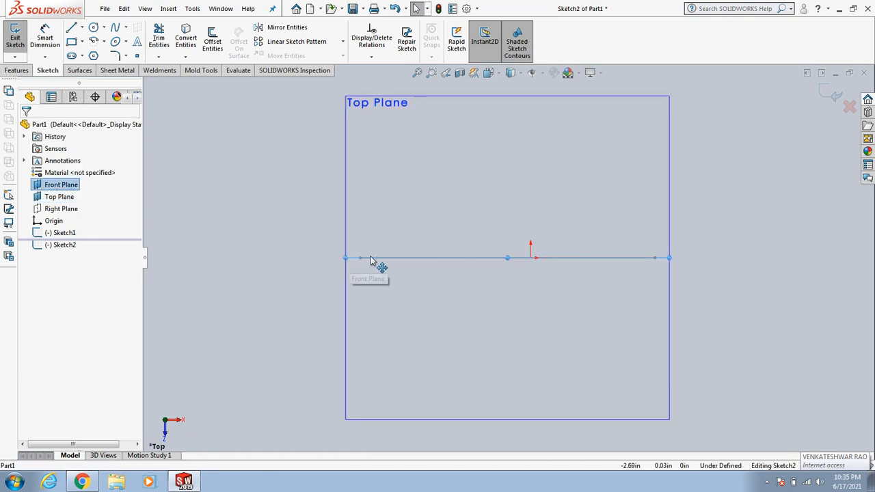
pyautogui.click(273, 233)
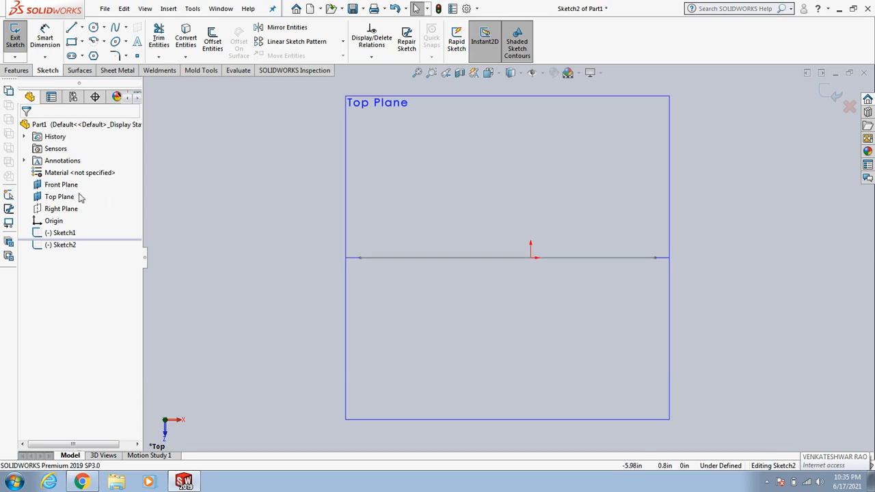
pyautogui.click(69, 197)
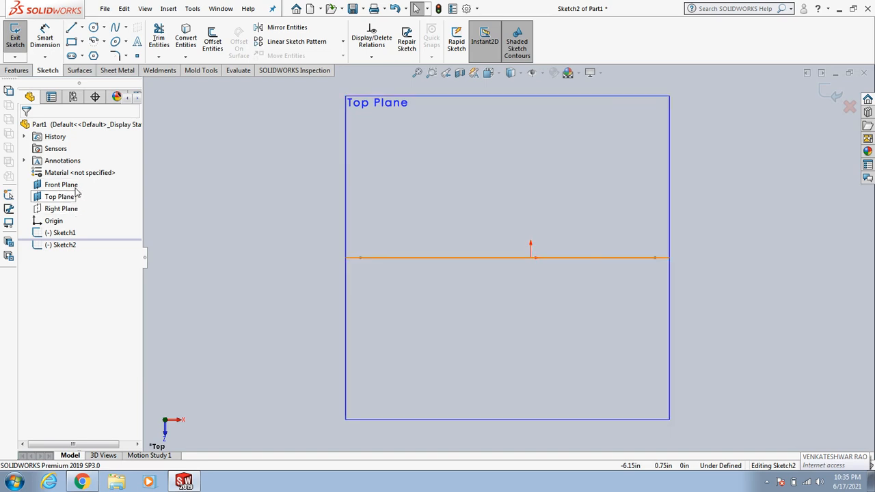
pyautogui.moveTo(72, 199); pyautogui.dragTo(506, 190)
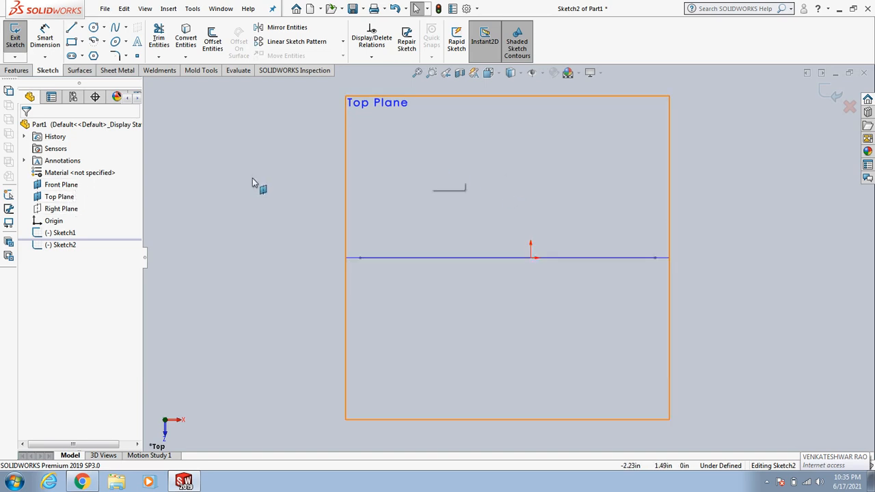
pyautogui.moveTo(253, 181); pyautogui.dragTo(82, 195)
pyautogui.click(70, 186)
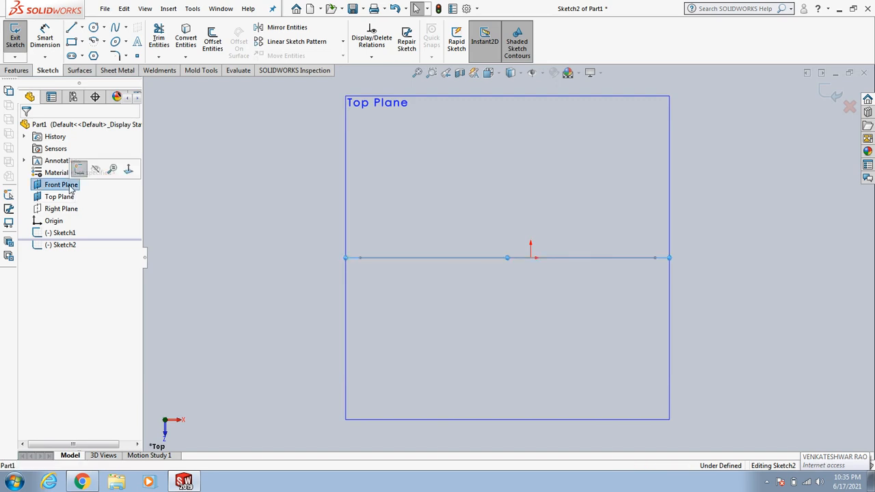
pyautogui.click(255, 242)
pyautogui.click(59, 199)
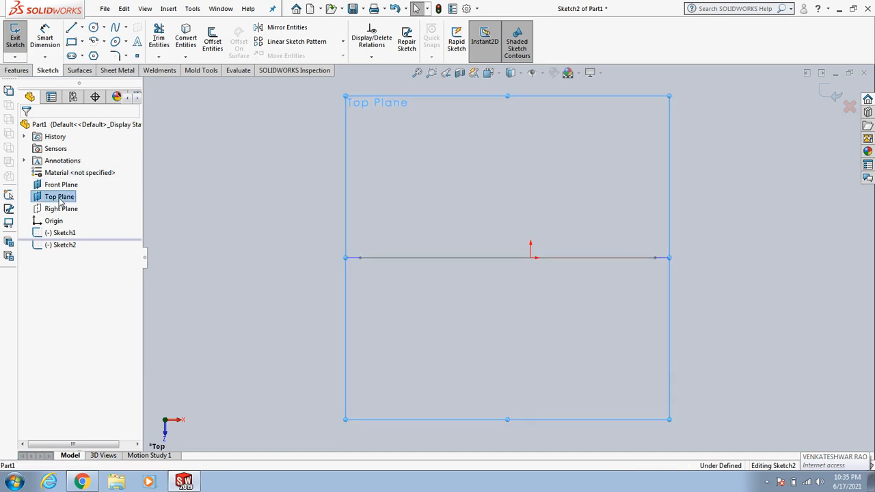
pyautogui.click(208, 234)
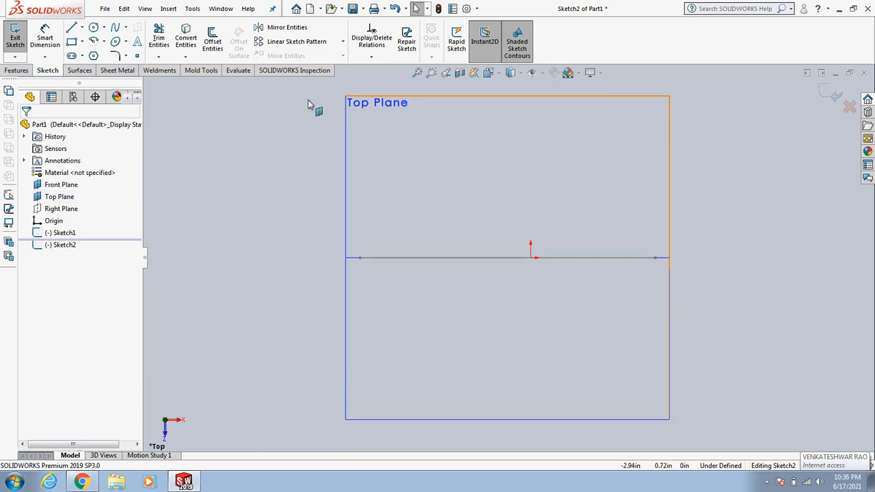
# Step: Draw a closed four-line profile on the Top Plane about 4.2 in wide and 3.25 in tall
pyautogui.click(72, 28)
pyautogui.click(357, 147)
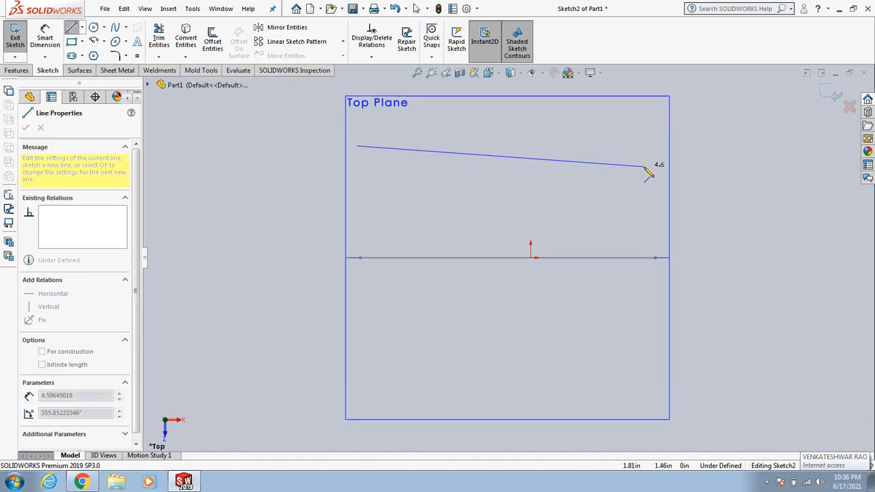
pyautogui.click(620, 146)
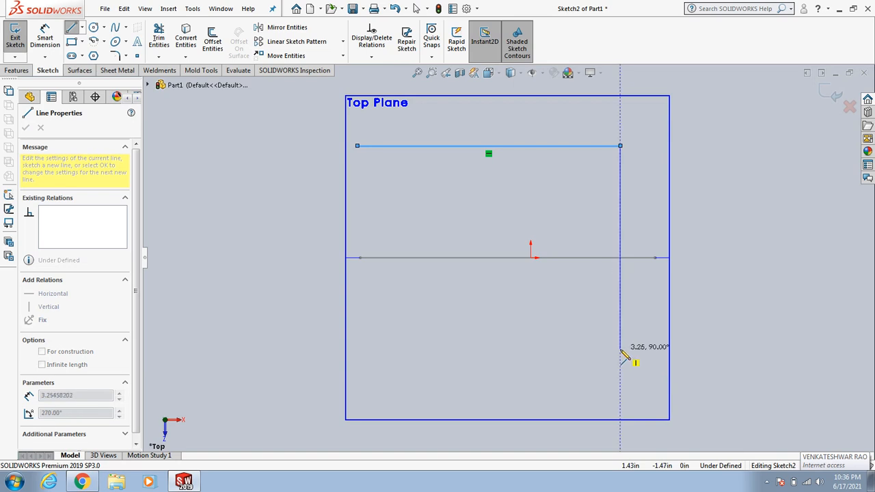
pyautogui.click(621, 348)
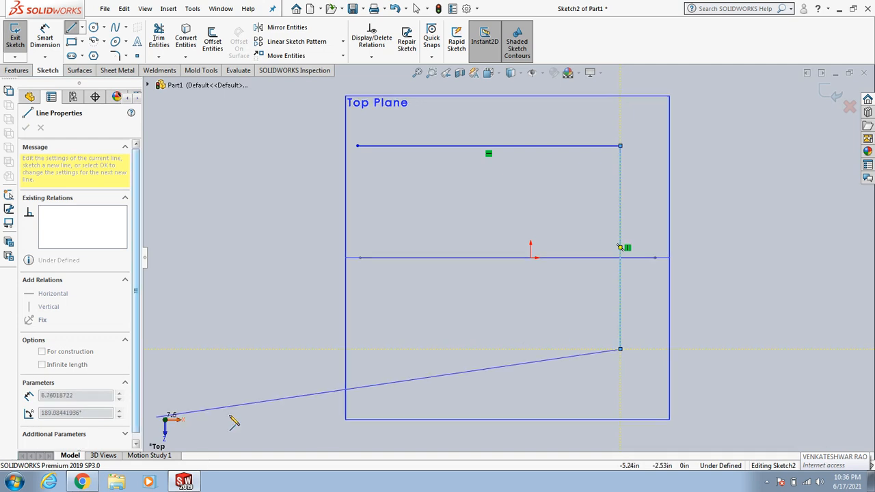
pyautogui.click(357, 346)
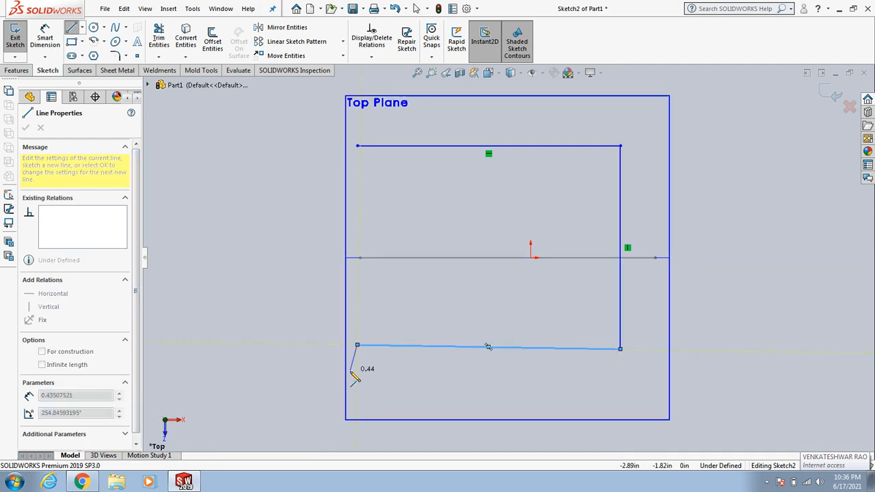
pyautogui.click(357, 146)
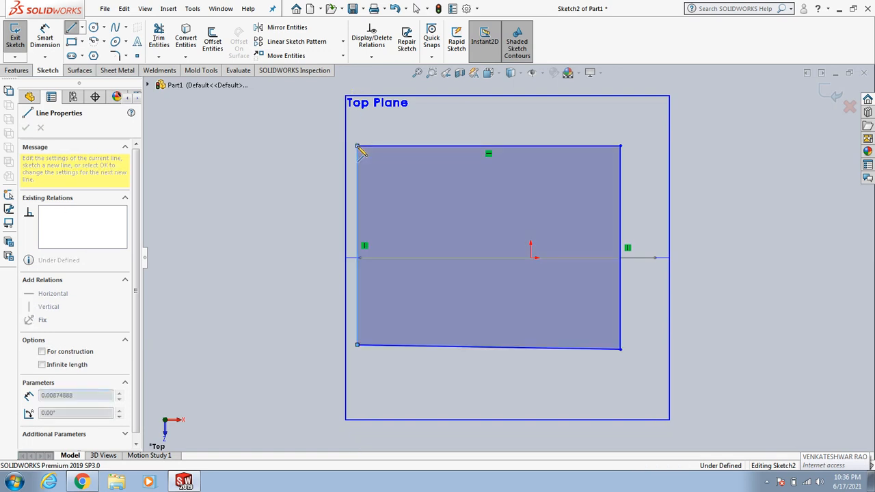
pyautogui.click(243, 180)
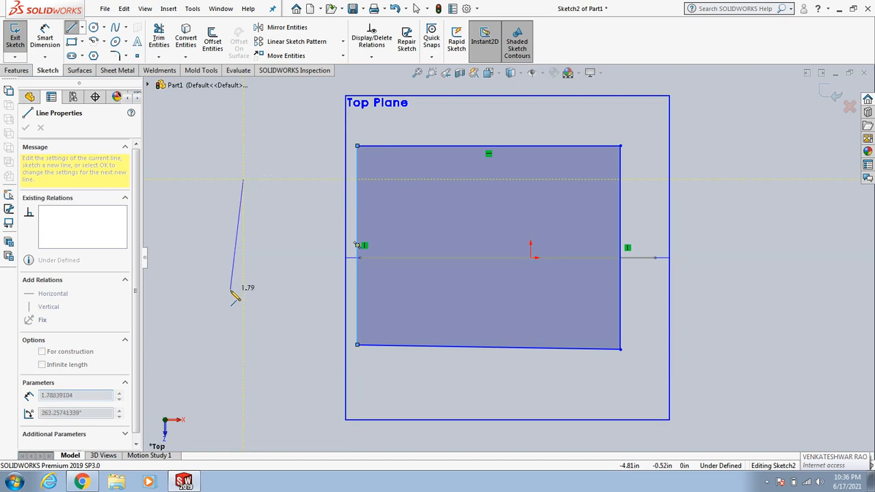
pyautogui.press('Escape')
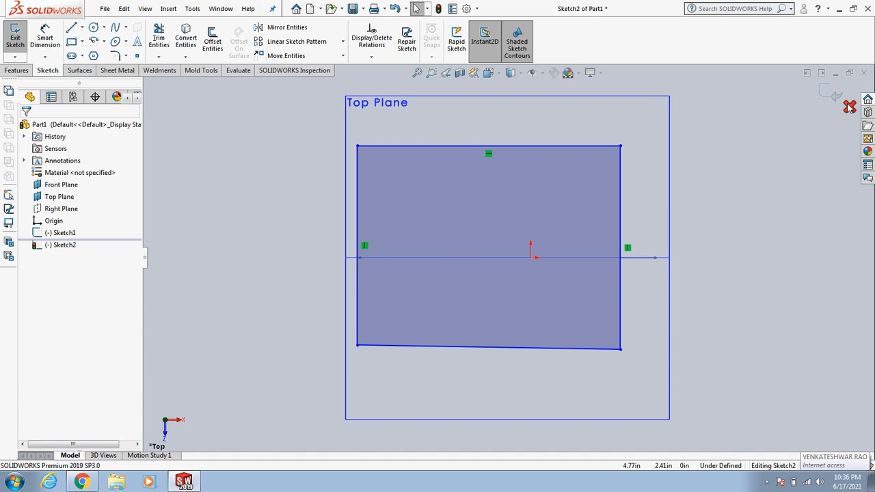
pyautogui.click(850, 107)
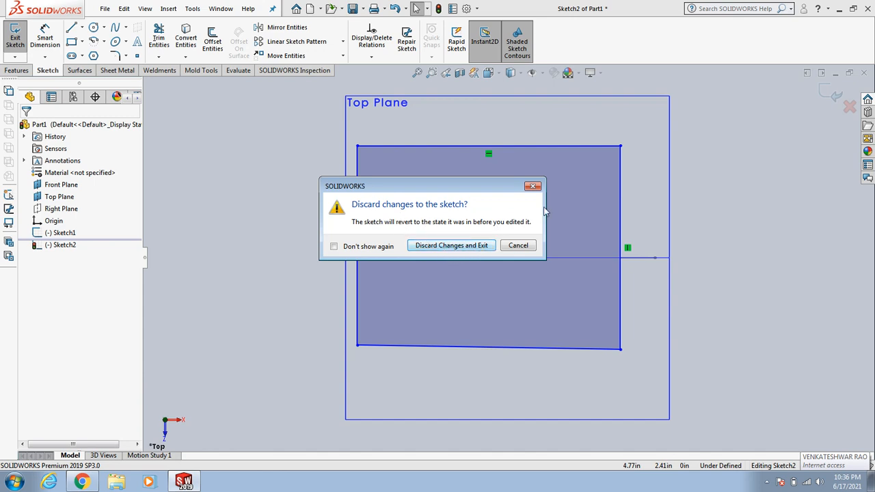
pyautogui.moveTo(447, 183); pyautogui.dragTo(325, 209)
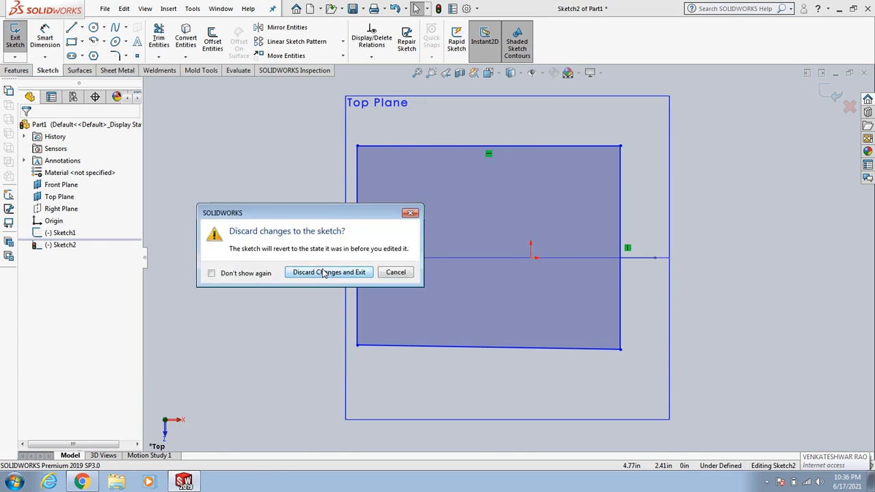
pyautogui.click(396, 273)
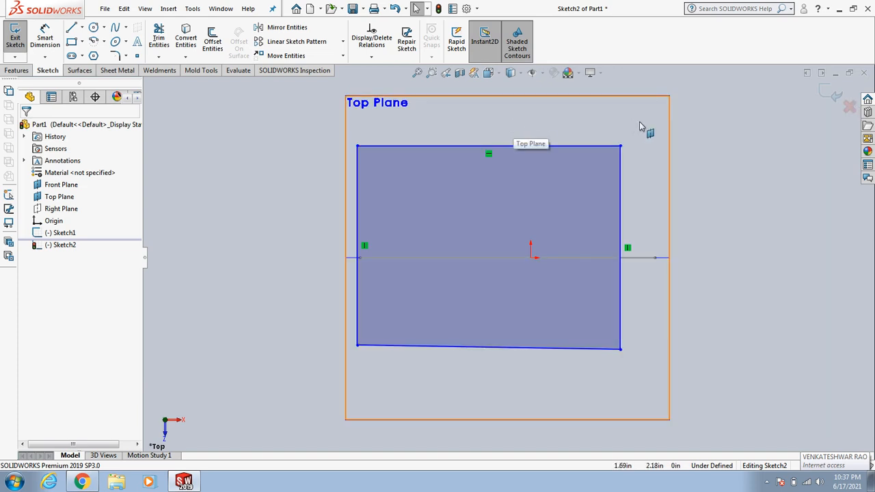
# Step: Exit the Top Plane sketch, keeping its lines
pyautogui.click(609, 121)
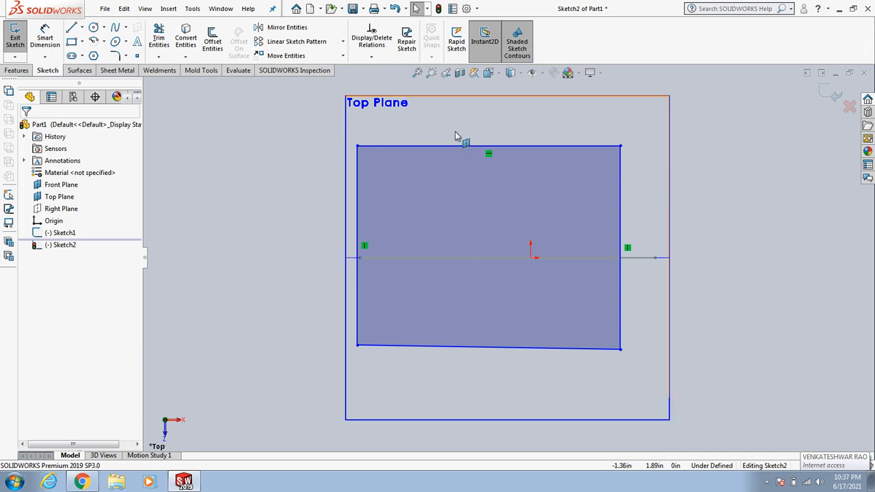
pyautogui.click(828, 96)
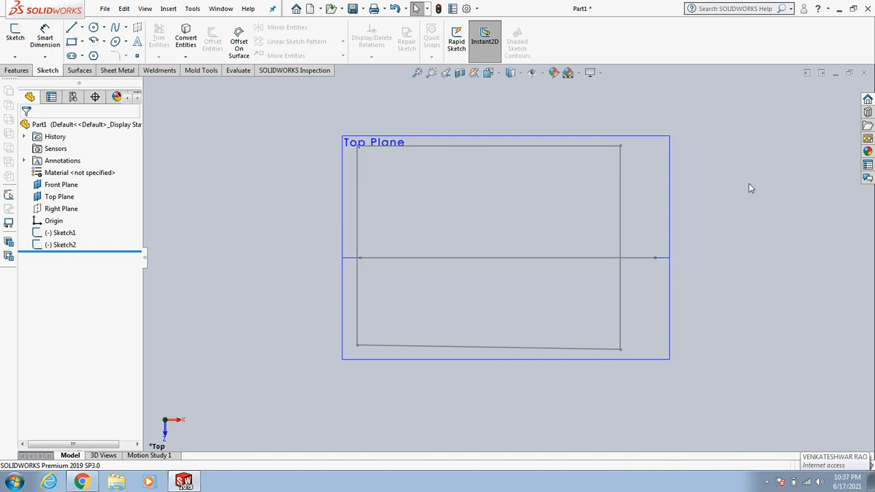
pyautogui.press('Escape')
pyautogui.moveTo(749, 183)
pyautogui.mouseDown(button='middle')
pyautogui.moveTo(720, 196)
pyautogui.moveTo(713, 221)
pyautogui.moveTo(745, 243)
pyautogui.moveTo(734, 211)
pyautogui.moveTo(684, 199)
pyautogui.moveTo(690, 211)
pyautogui.moveTo(677, 217)
pyautogui.moveTo(686, 203)
pyautogui.moveTo(715, 219)
pyautogui.moveTo(698, 226)
pyautogui.mouseUp(button='middle')
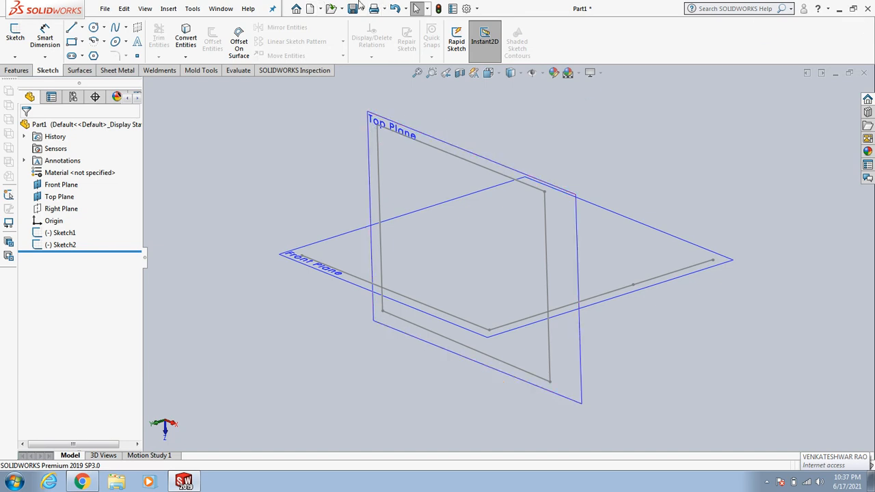
pyautogui.click(71, 184)
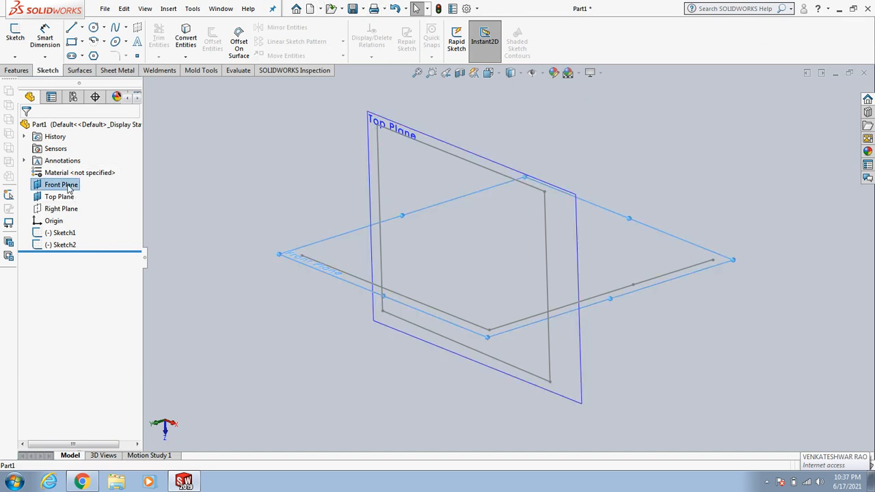
pyautogui.click(172, 194)
pyautogui.click(62, 185)
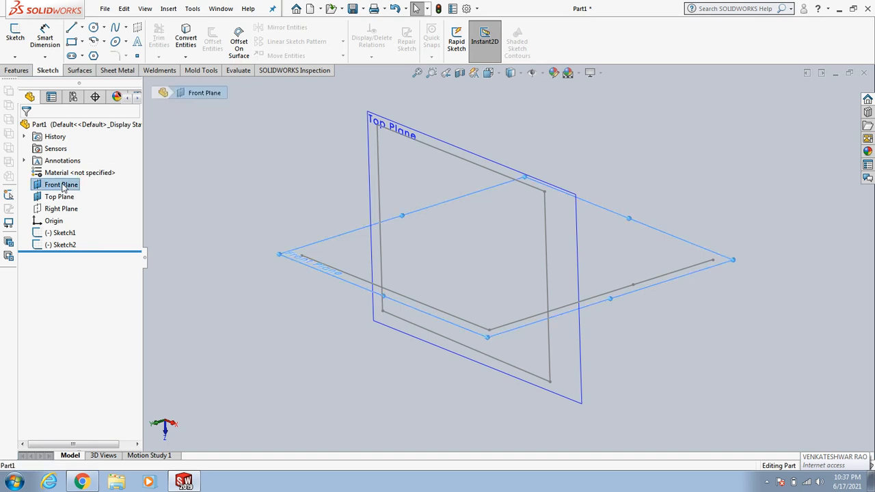
pyautogui.rightClick(63, 188)
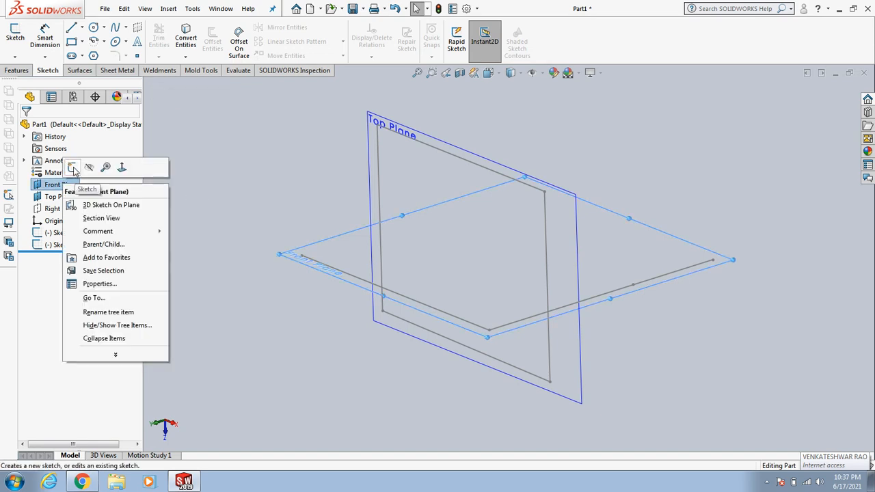
pyautogui.click(73, 168)
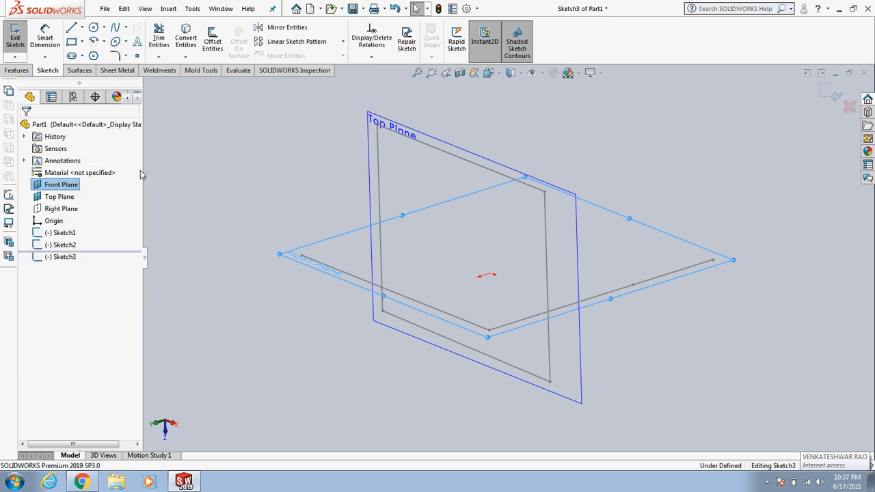
pyautogui.click(267, 171)
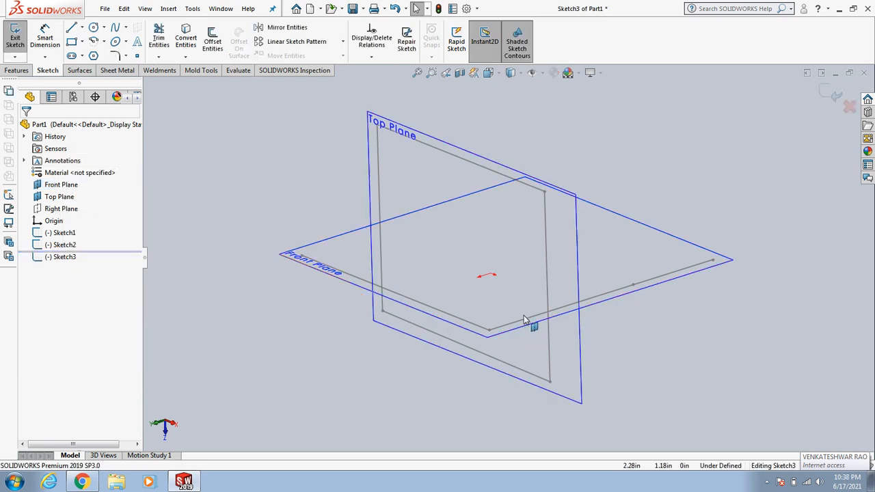
pyautogui.click(74, 185)
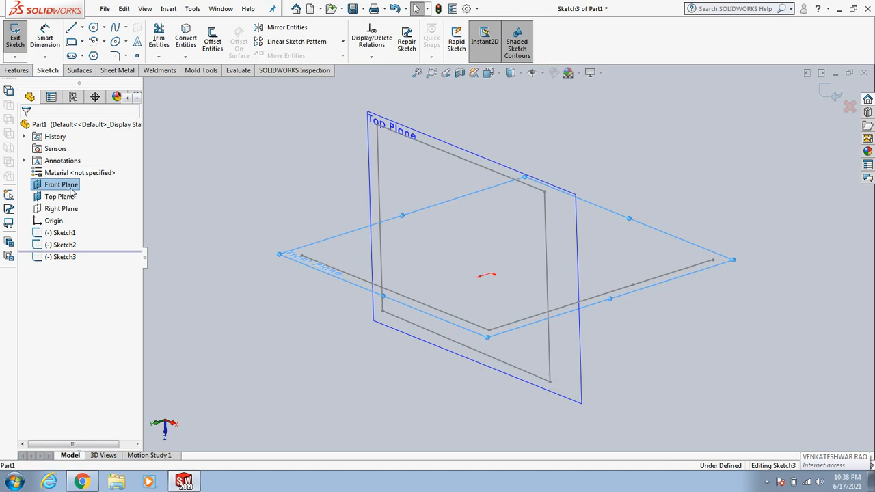
pyautogui.click(314, 184)
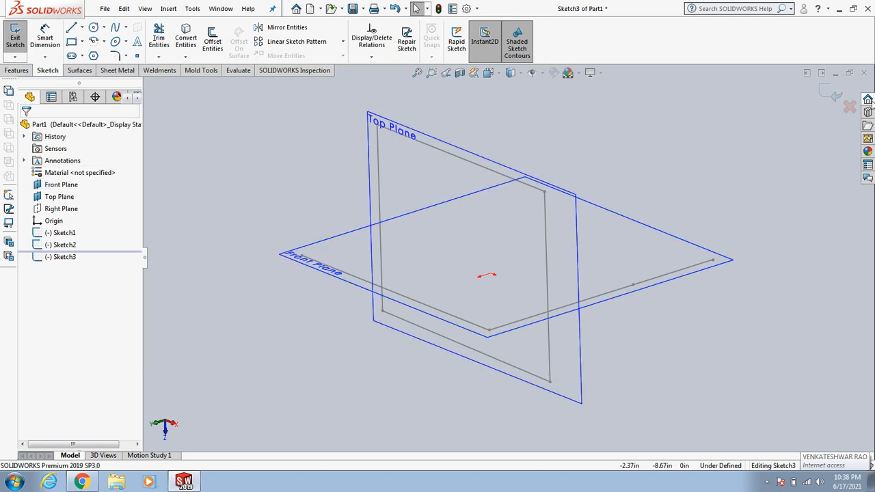
pyautogui.click(850, 107)
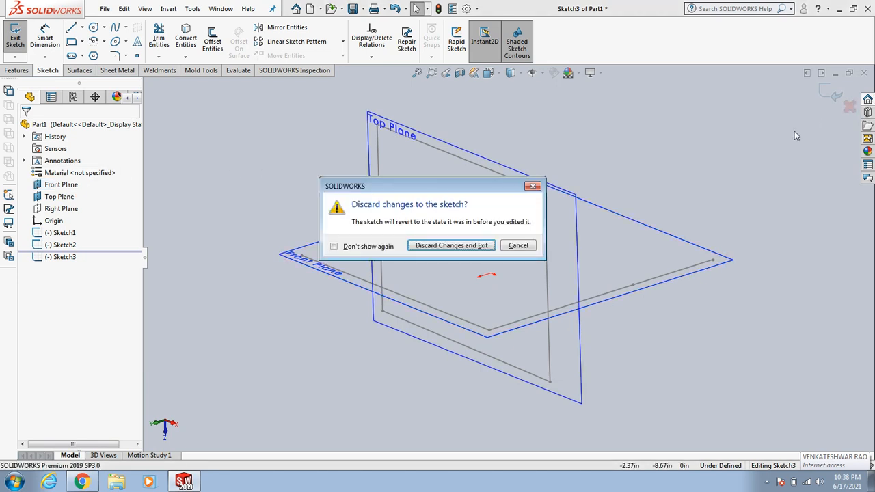
pyautogui.click(453, 248)
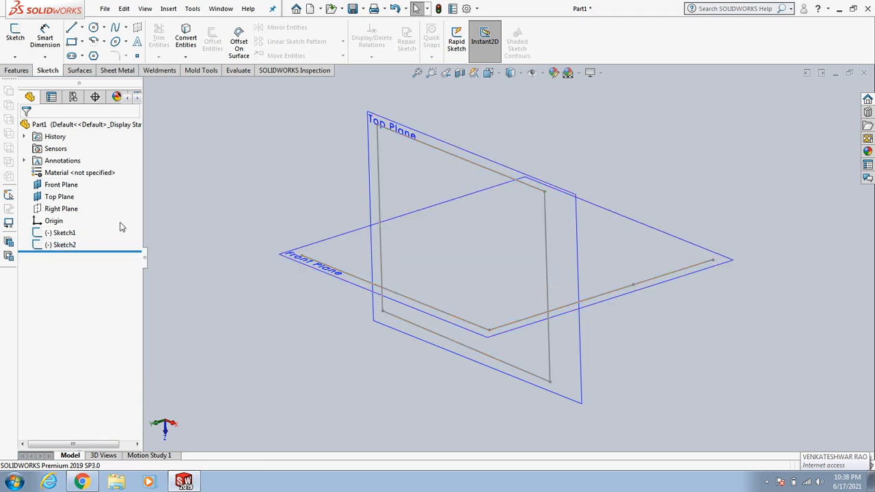
# Step: Highlight Sketch1 and Sketch2 in turn to examine how each profile lies in the 3D view
pyautogui.click(61, 233)
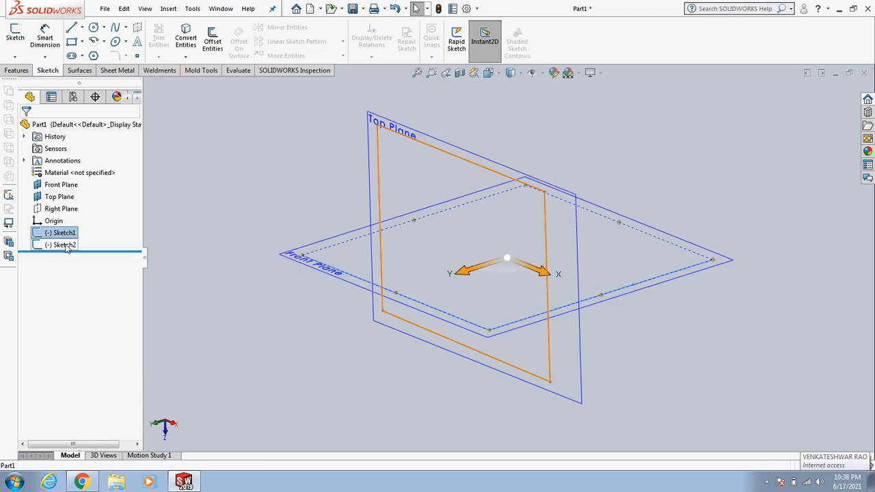
pyautogui.click(63, 245)
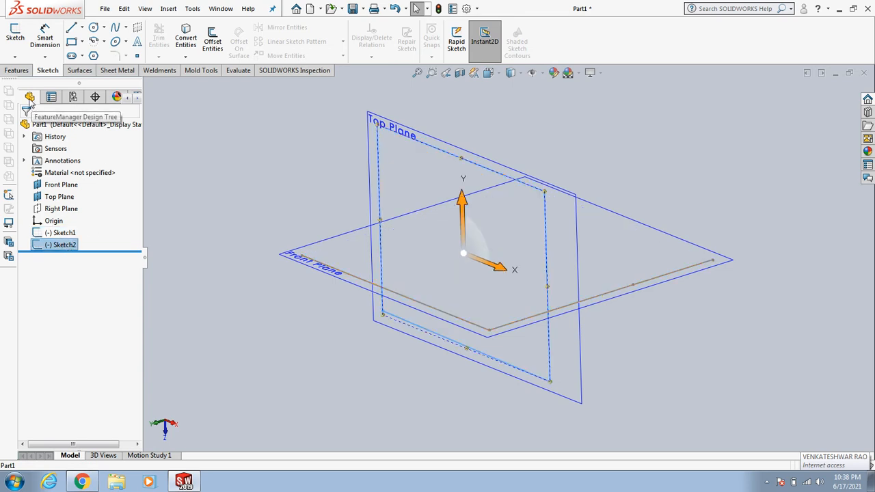
pyautogui.click(188, 244)
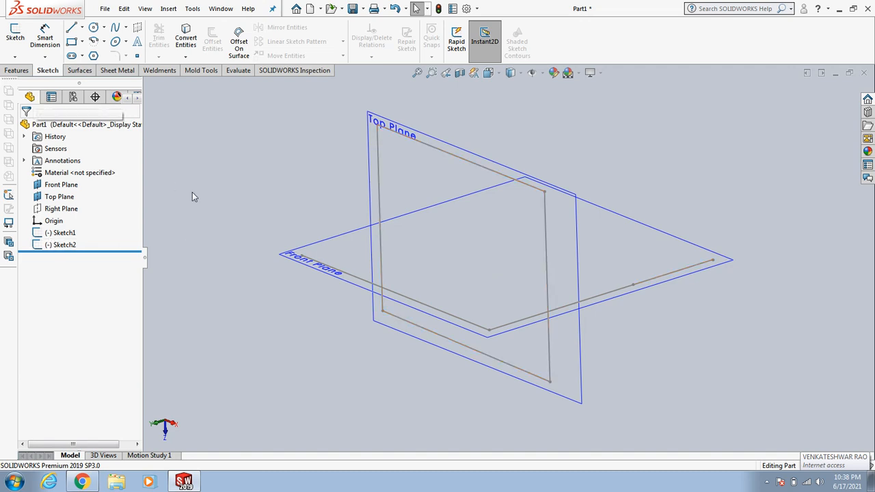
pyautogui.click(68, 237)
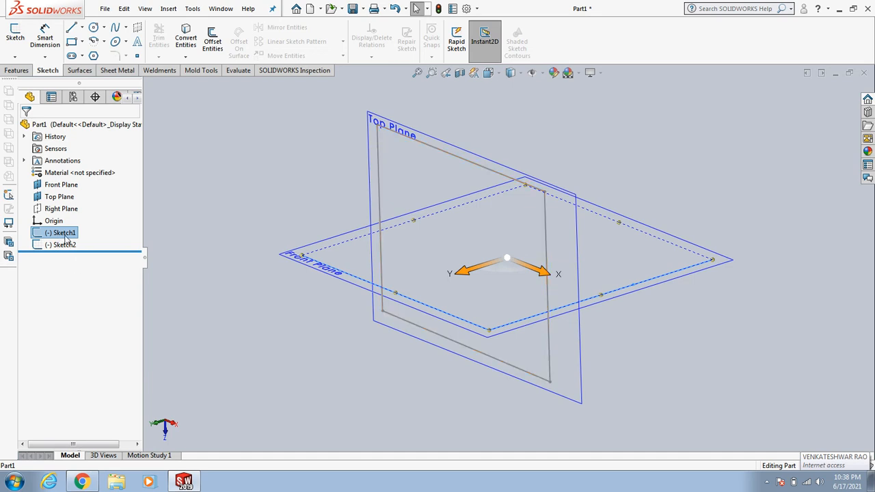
pyautogui.click(326, 157)
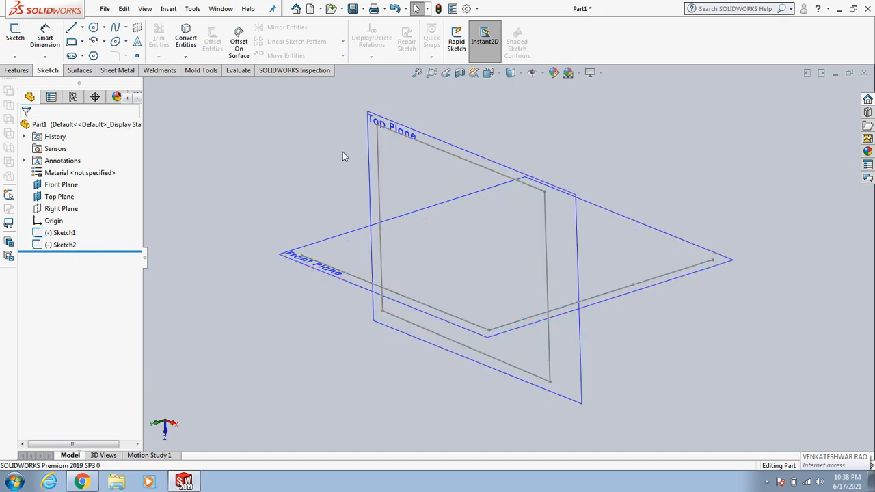
pyautogui.click(69, 237)
pyautogui.click(147, 209)
pyautogui.click(69, 247)
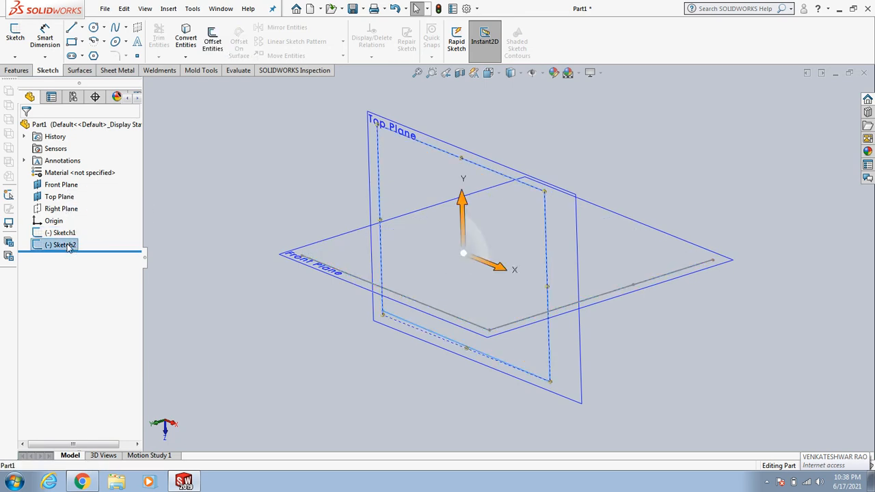
pyautogui.click(184, 204)
pyautogui.click(66, 235)
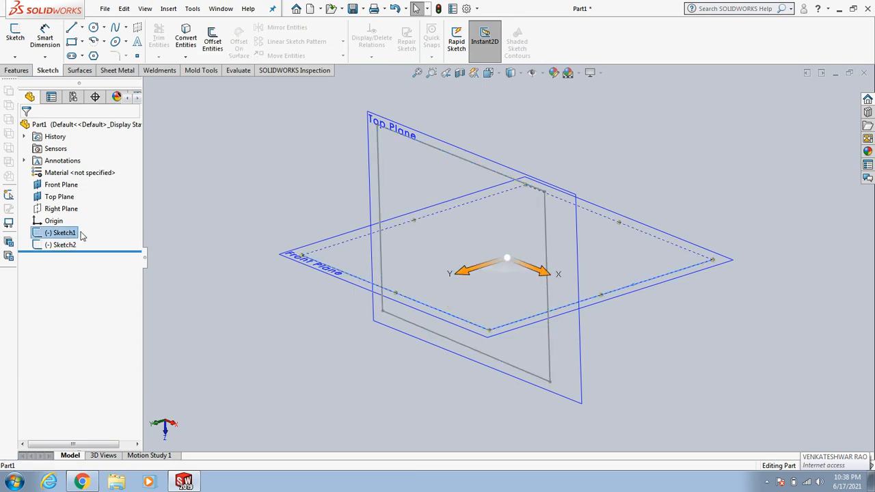
pyautogui.click(210, 220)
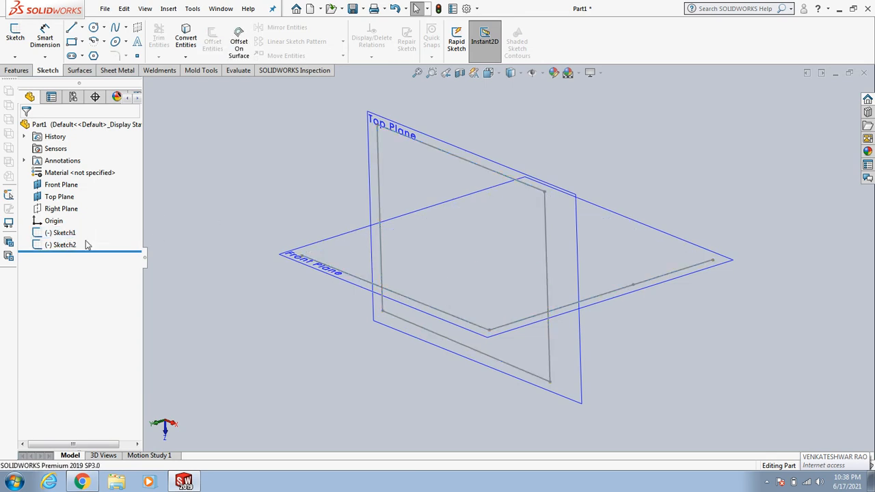
pyautogui.click(70, 247)
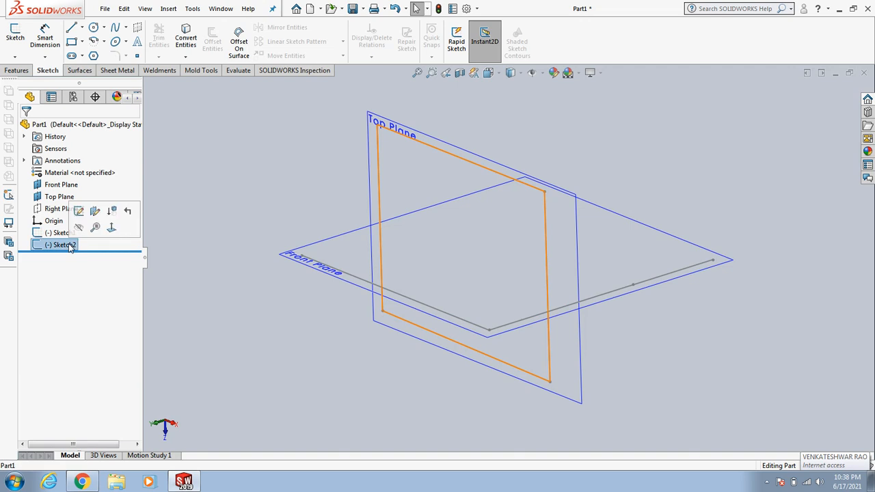
pyautogui.click(200, 200)
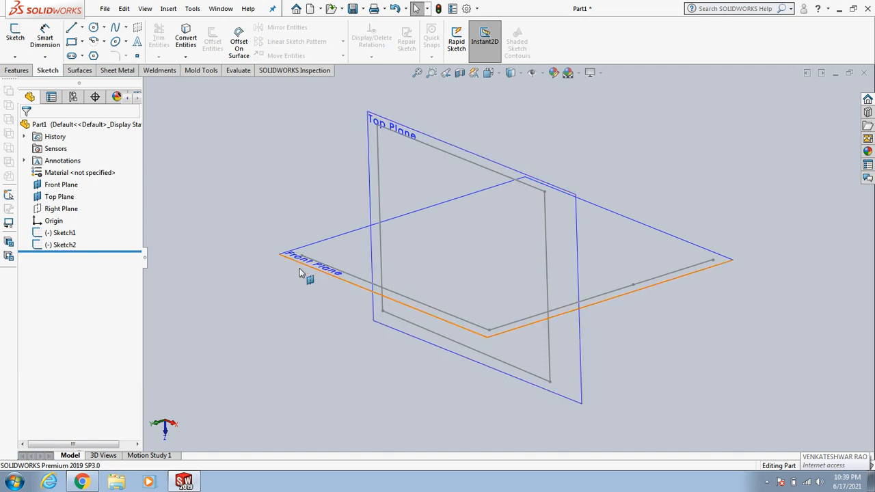
pyautogui.click(61, 234)
pyautogui.click(65, 233)
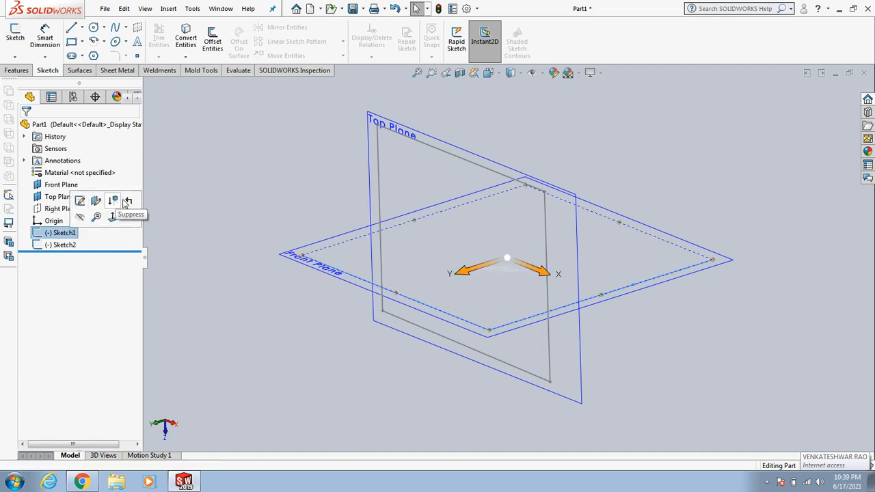
pyautogui.click(170, 260)
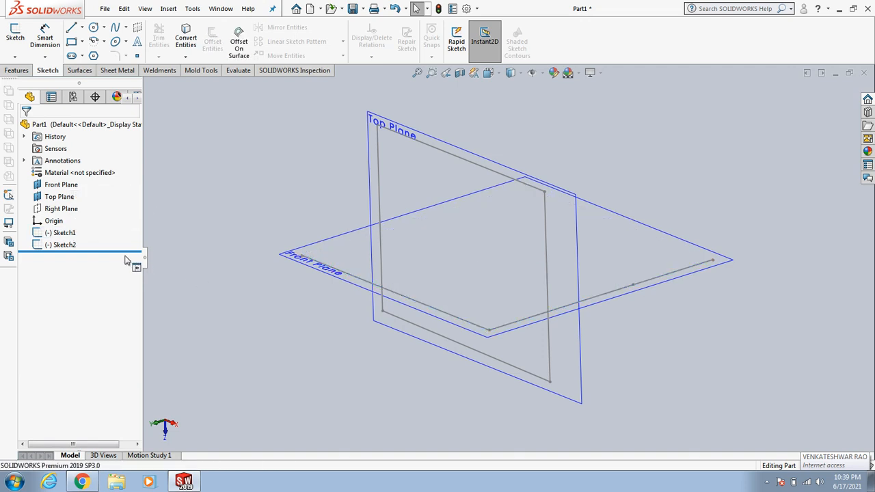
# Step: Edit Sketch1, delete the lower segment of its right vertical line below the horizontal line, and exit the sketch
pyautogui.click(64, 234)
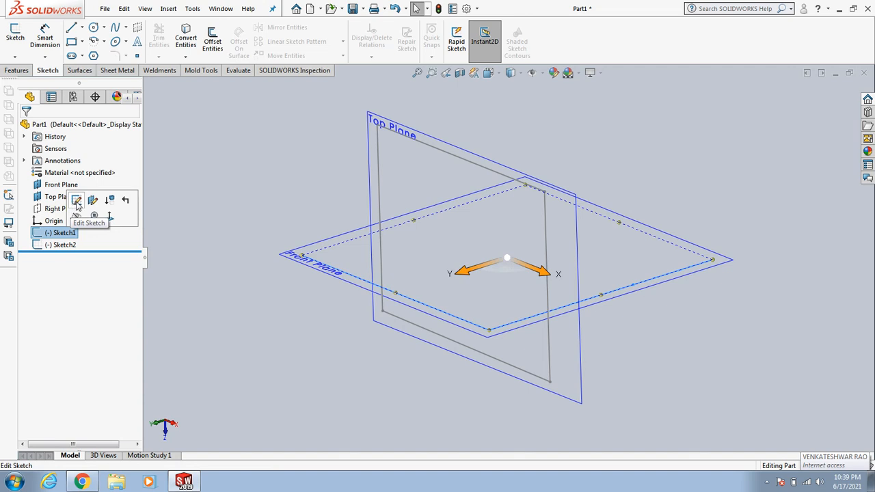
pyautogui.click(76, 202)
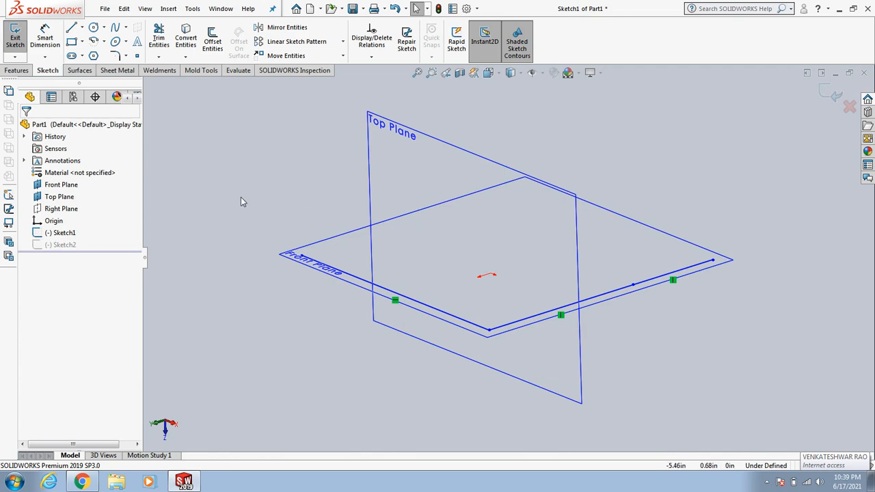
pyautogui.press('space')
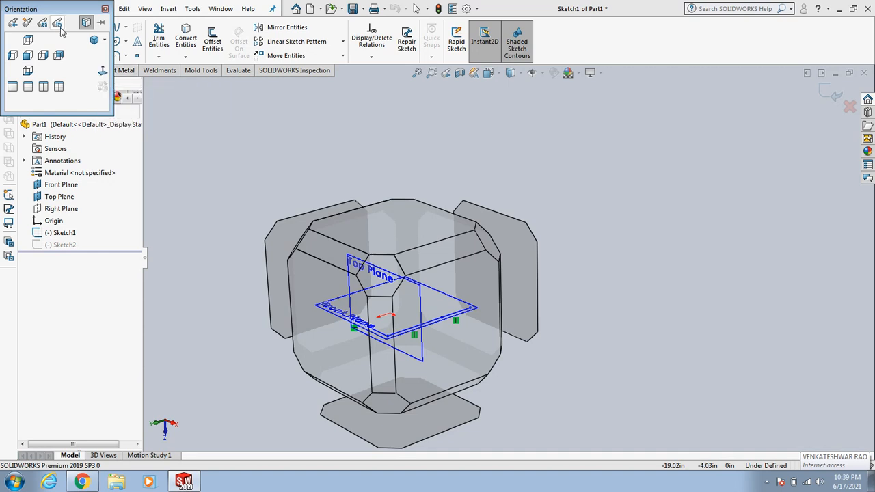
pyautogui.click(103, 73)
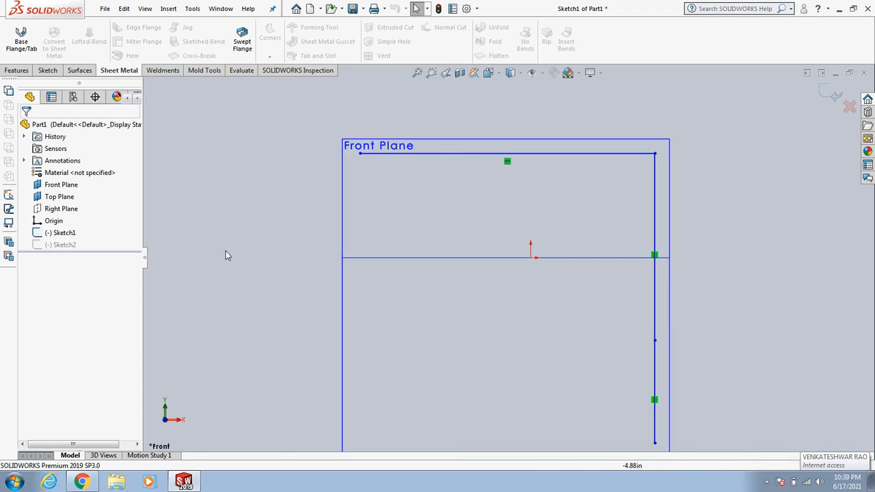
pyautogui.scroll(-1, 342, 236)
pyautogui.scroll(1, 337, 238)
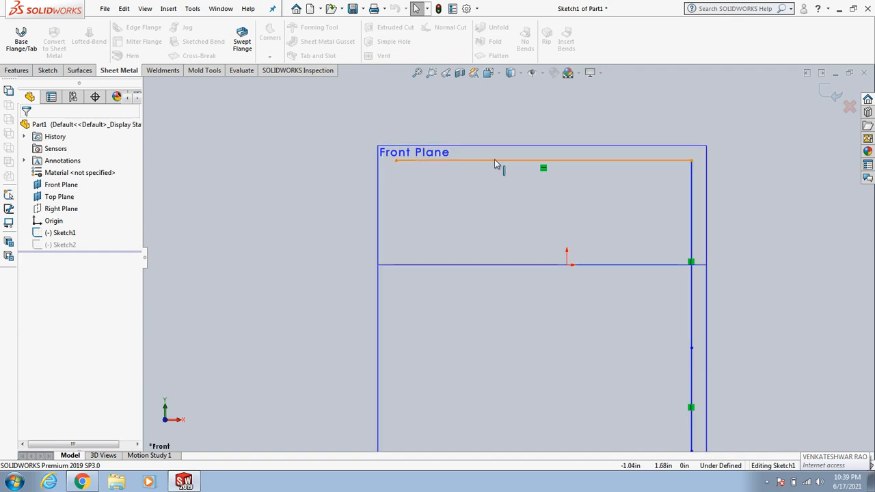
pyautogui.scroll(-1, 626, 336)
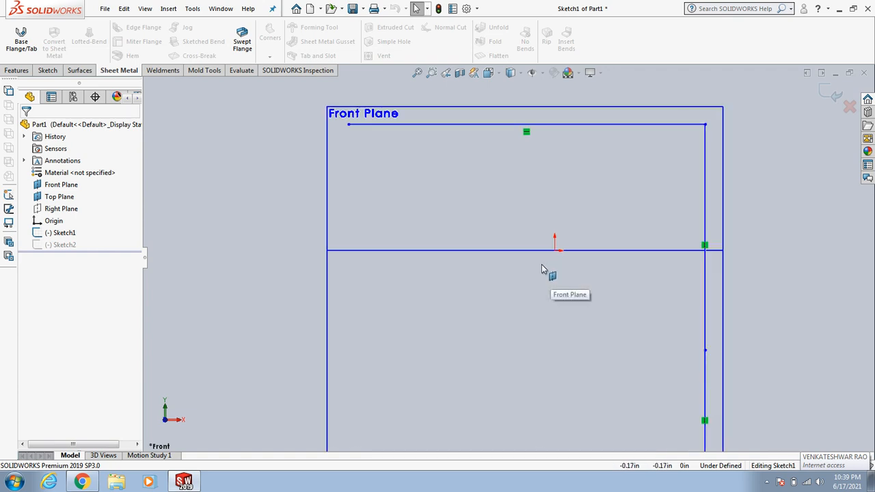
pyautogui.scroll(1, 526, 301)
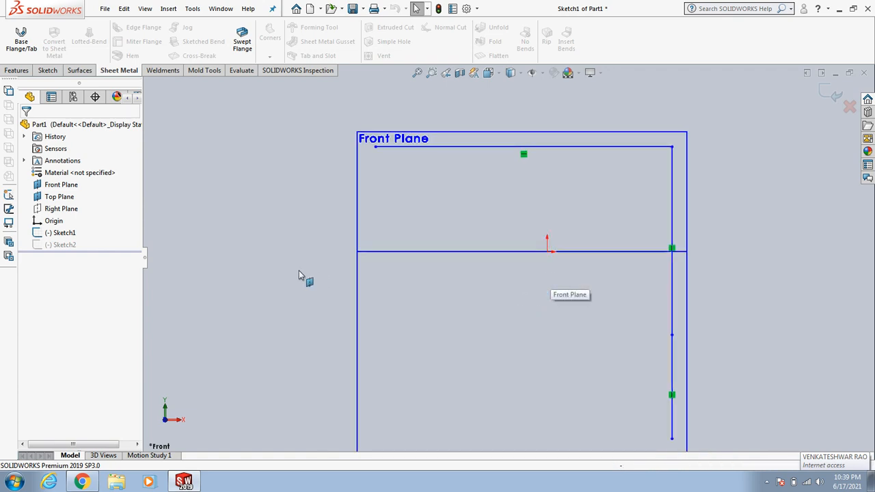
pyautogui.click(673, 380)
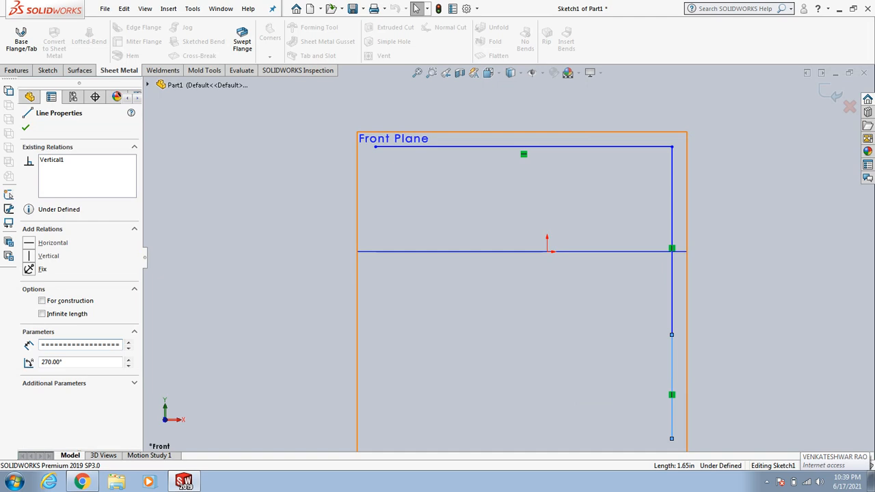
pyautogui.press('Delete')
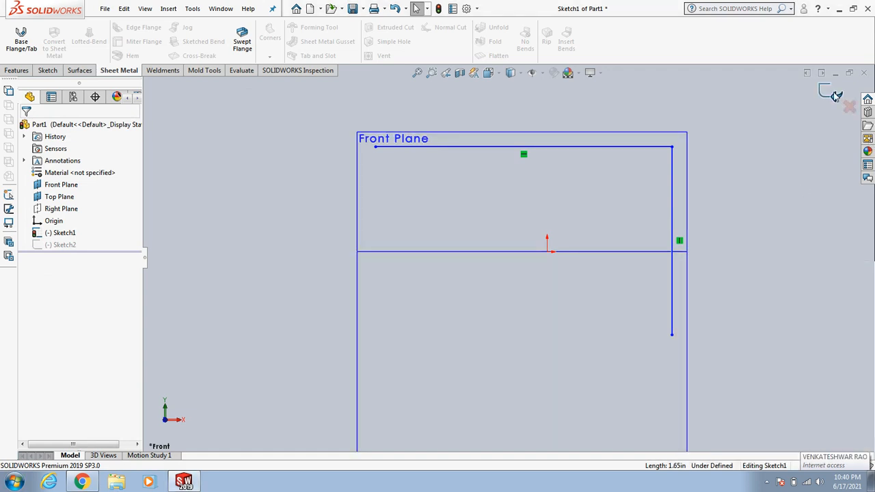
pyautogui.click(832, 96)
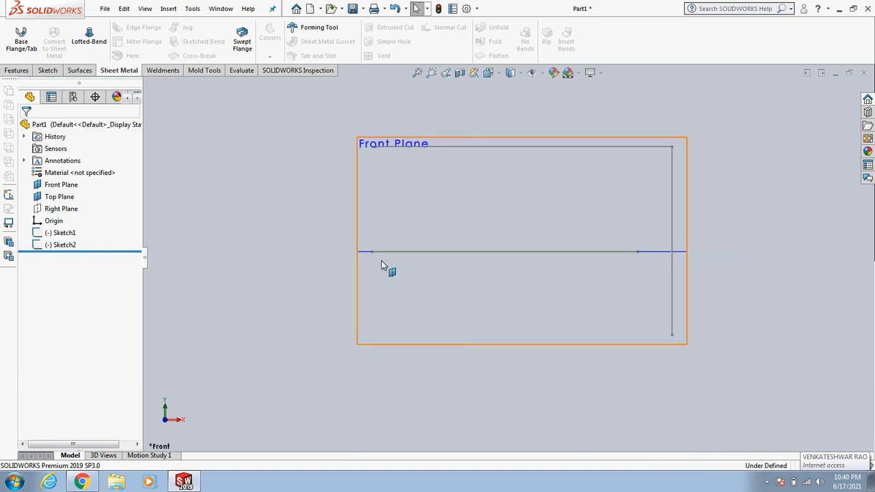
# Step: Change Sketch1's sketch plane from the Front Plane to the Right Plane
pyautogui.click(65, 233)
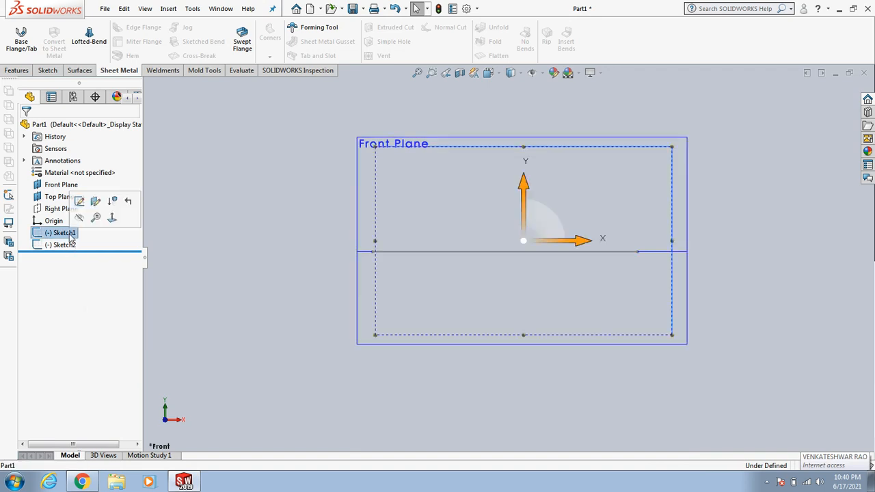
pyautogui.click(95, 203)
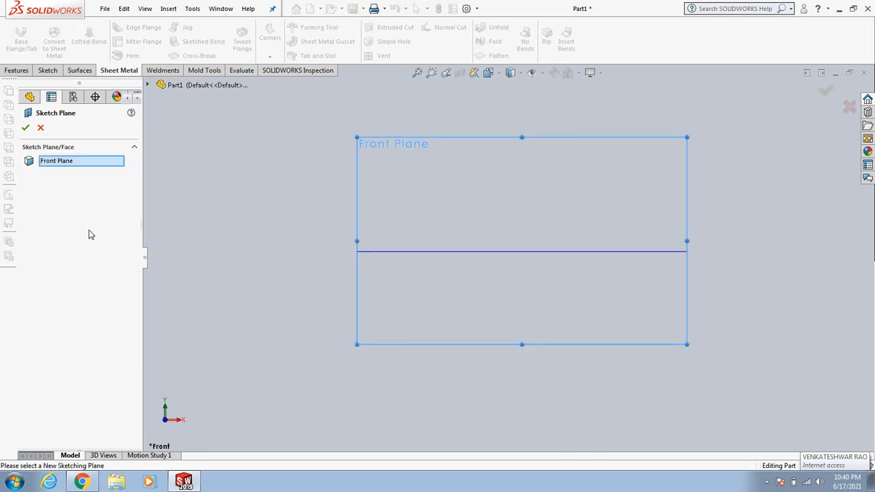
pyautogui.click(66, 165)
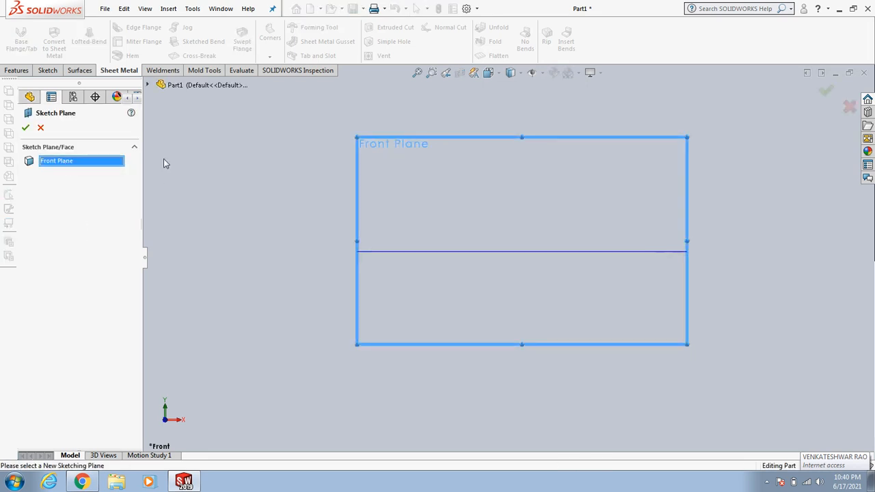
pyautogui.click(147, 84)
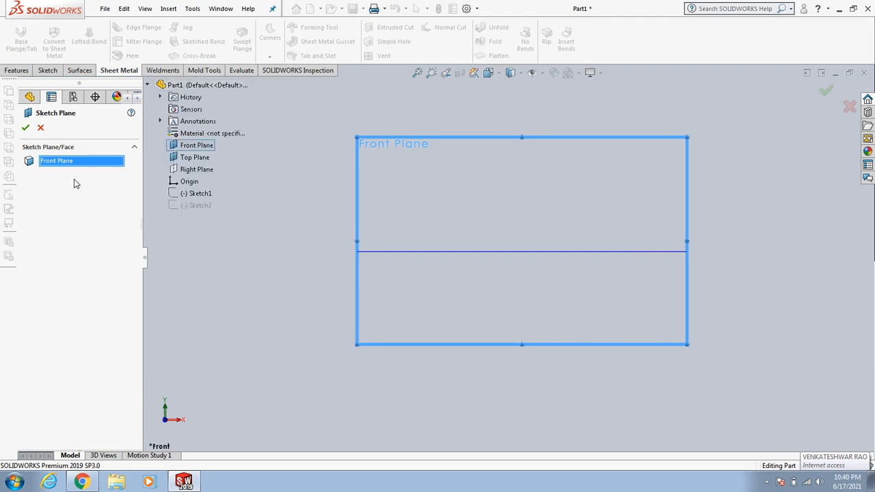
pyautogui.click(198, 169)
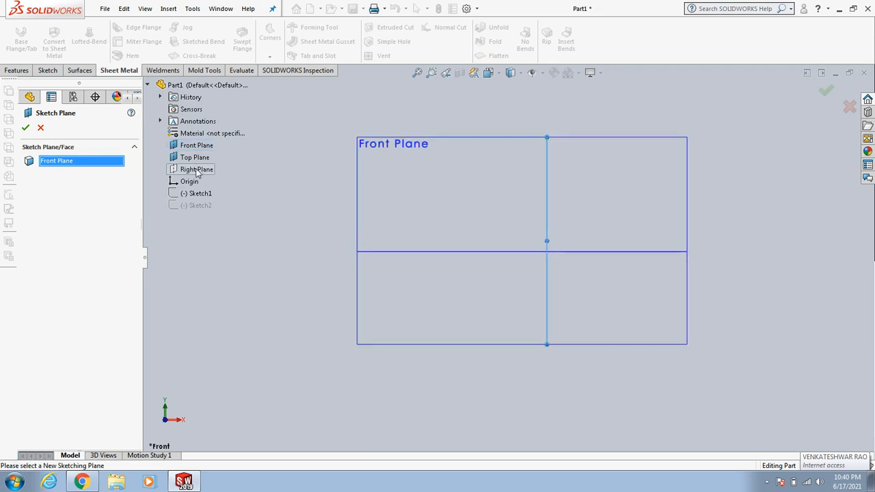
pyautogui.click(25, 128)
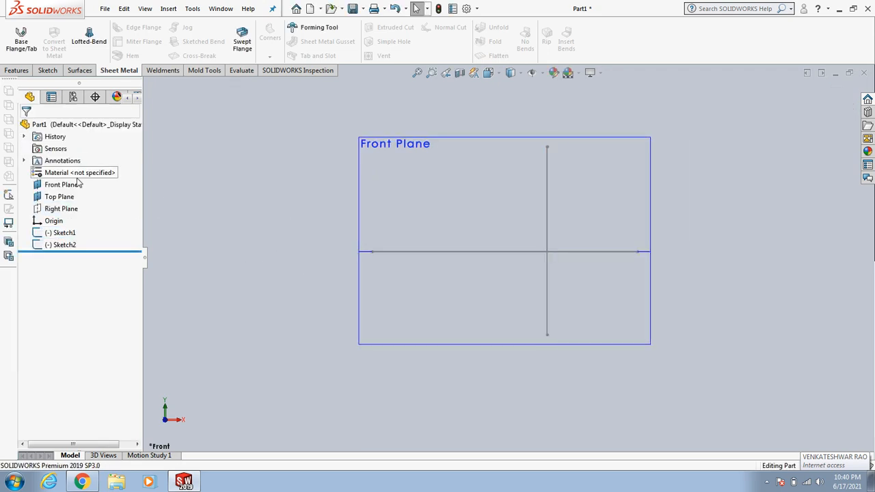
# Step: Show the Right Plane in the 3D view
pyautogui.click(65, 233)
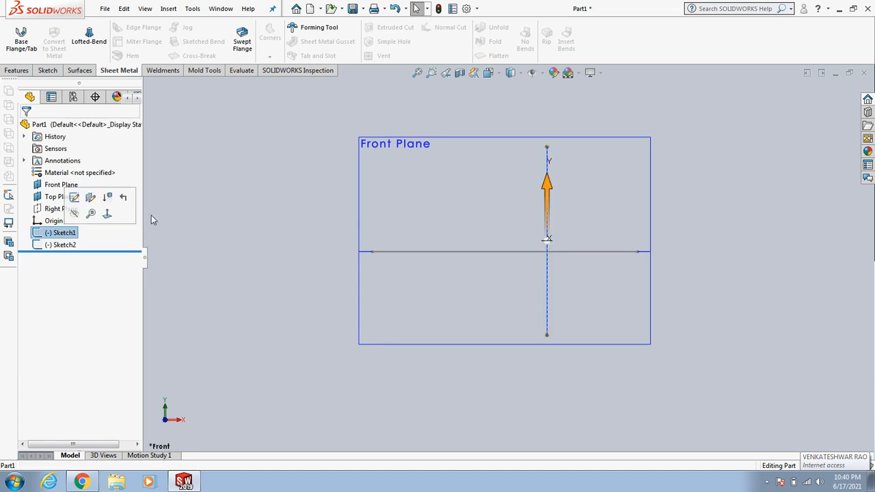
pyautogui.click(214, 230)
pyautogui.click(67, 233)
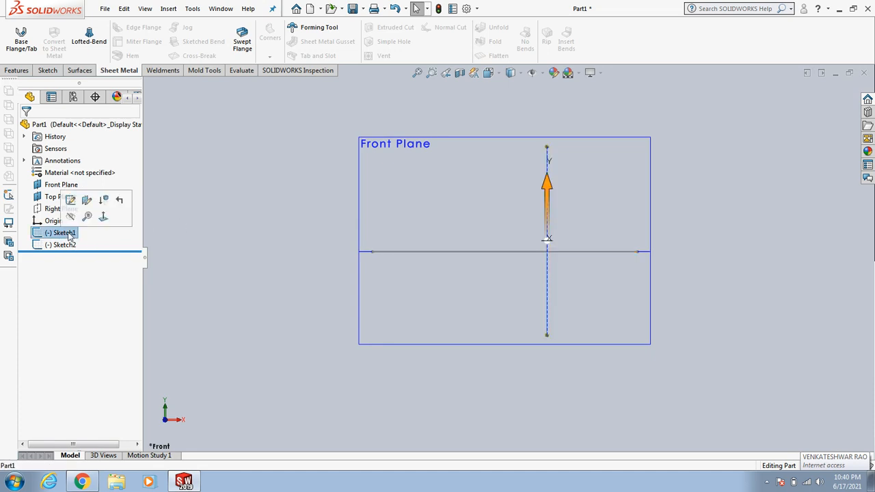
pyautogui.click(419, 270)
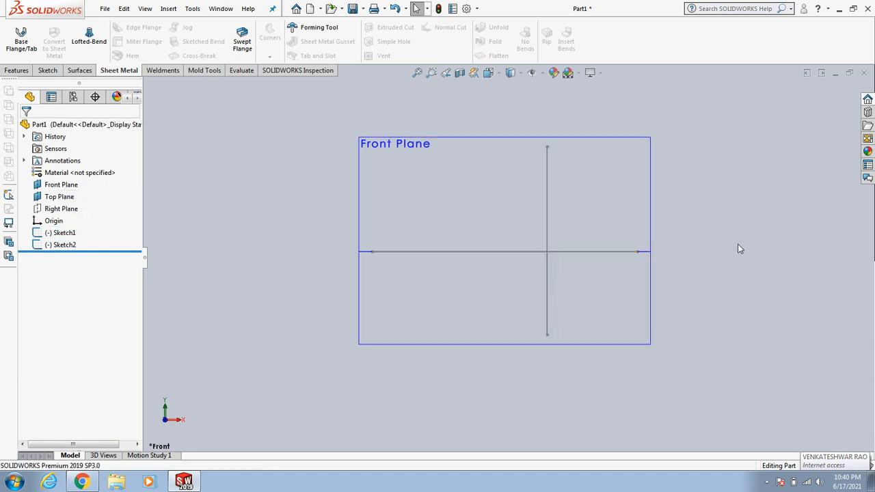
pyautogui.moveTo(736, 249); pyautogui.dragTo(688, 272, button='middle')
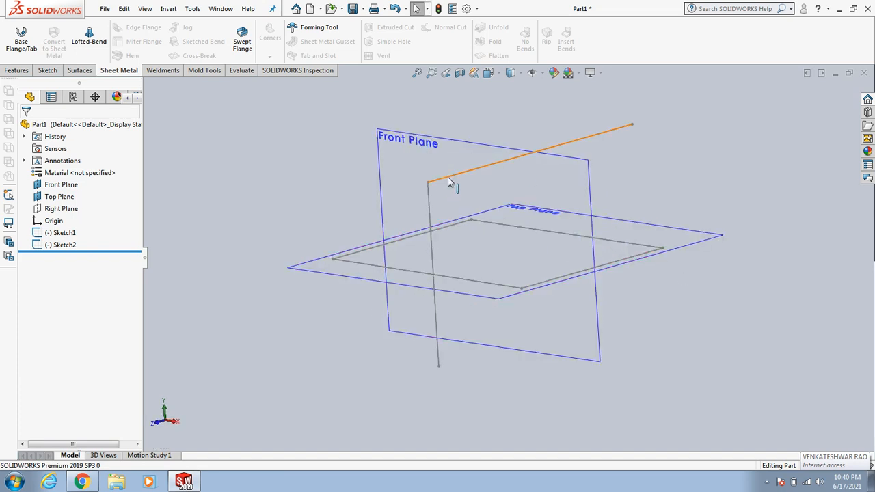
pyautogui.click(70, 209)
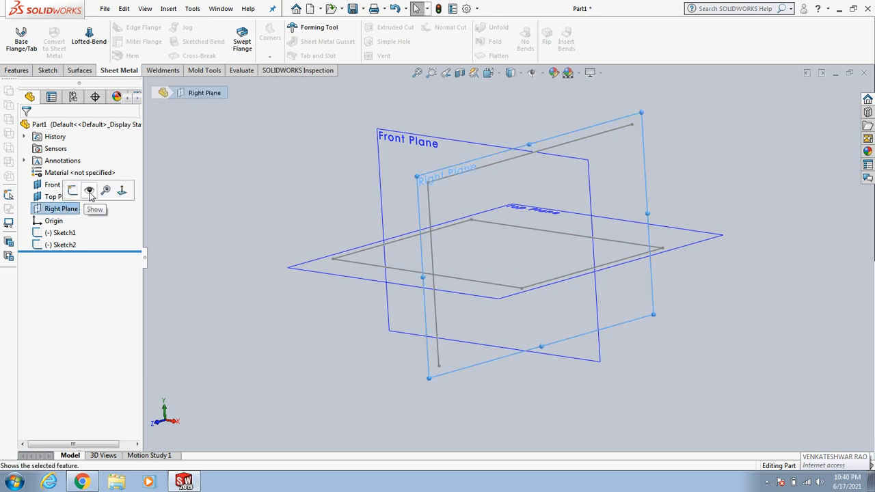
pyautogui.click(229, 186)
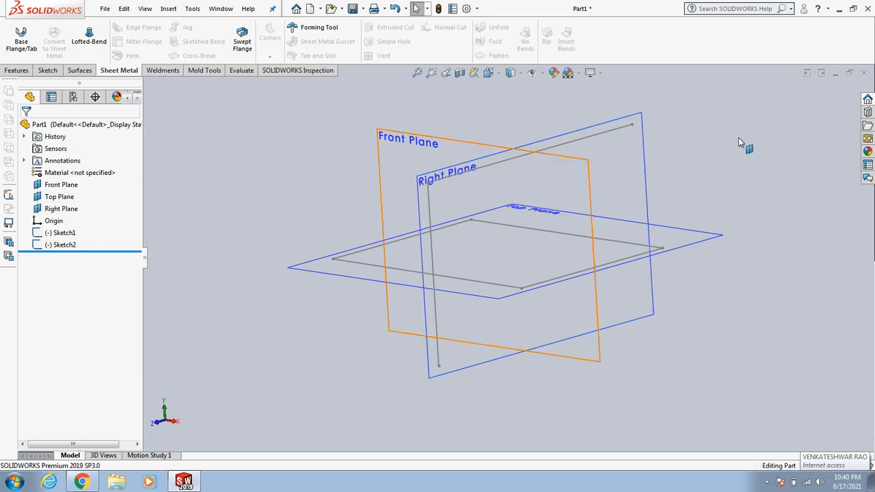
pyautogui.moveTo(718, 176); pyautogui.dragTo(717, 198, button='middle')
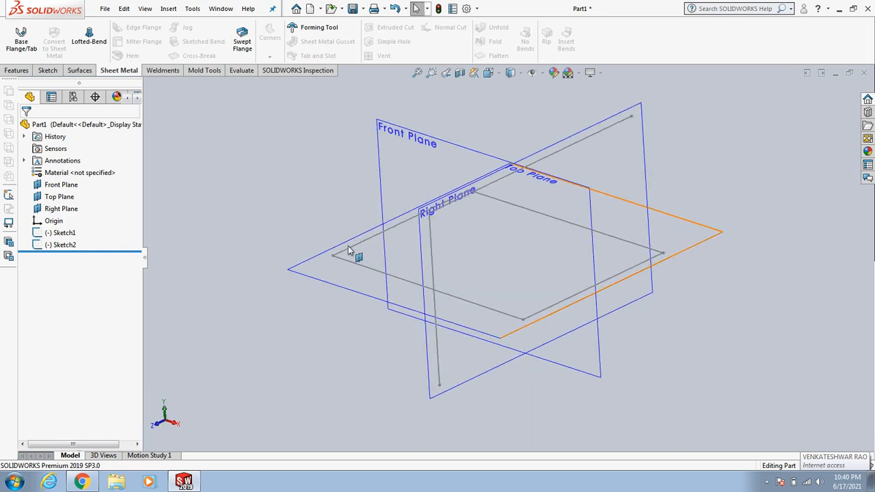
# Step: Suppress Sketch1 and then unsuppress it
pyautogui.click(67, 233)
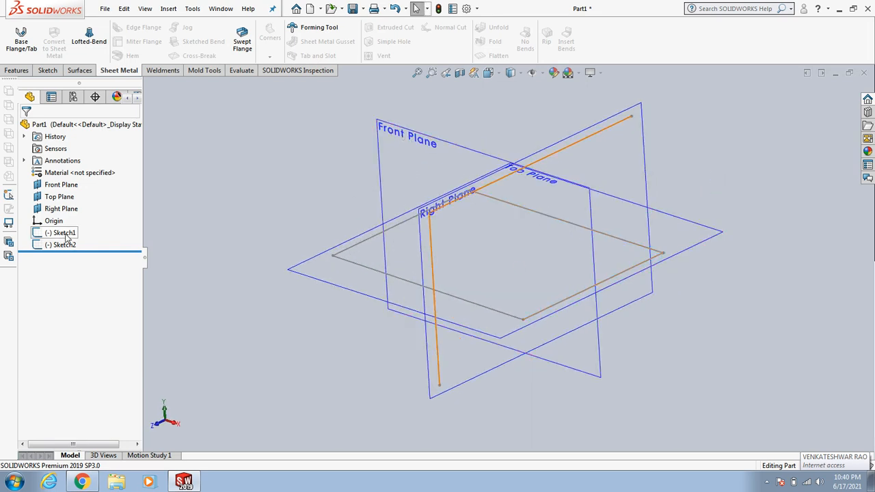
pyautogui.click(193, 239)
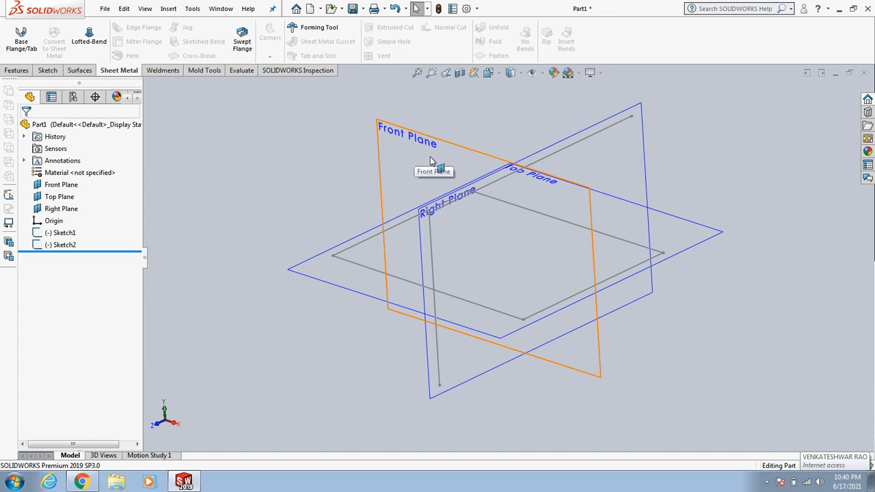
pyautogui.click(60, 233)
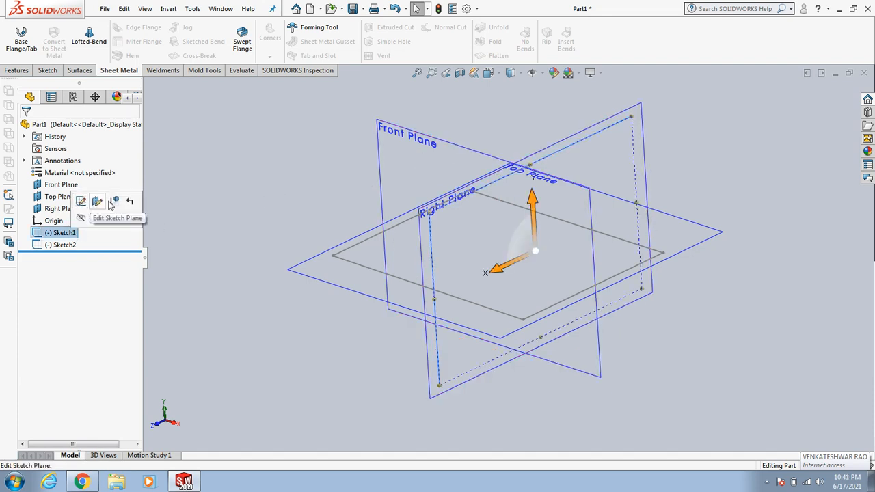
pyautogui.click(248, 191)
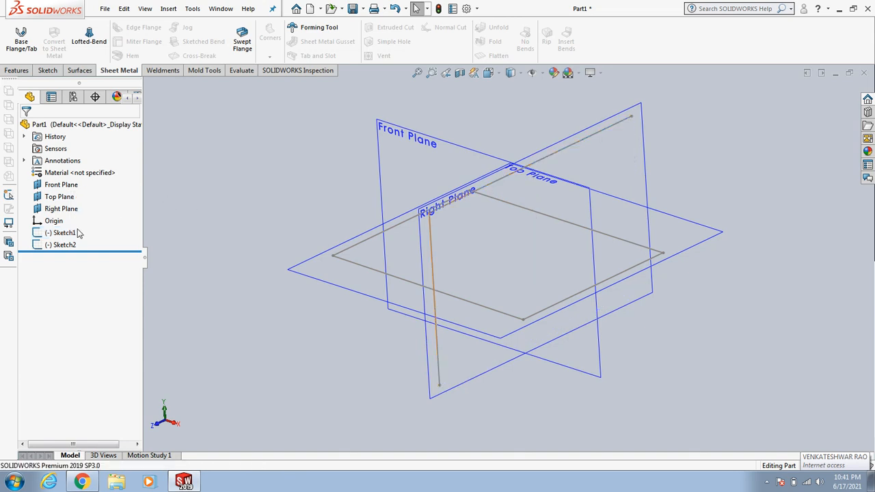
pyautogui.click(109, 233)
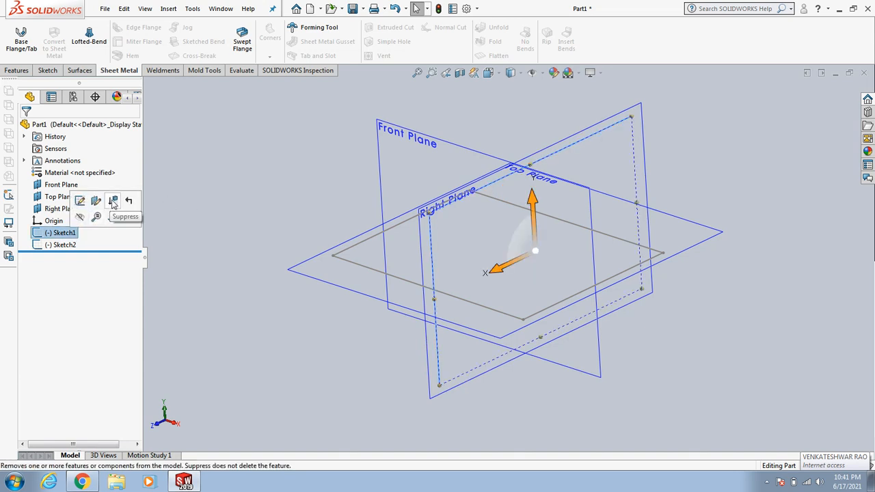
pyautogui.click(113, 201)
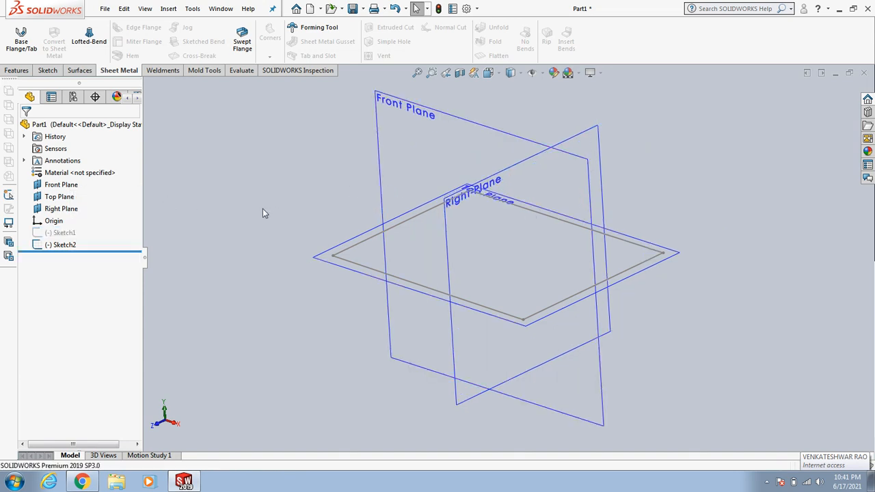
pyautogui.click(60, 234)
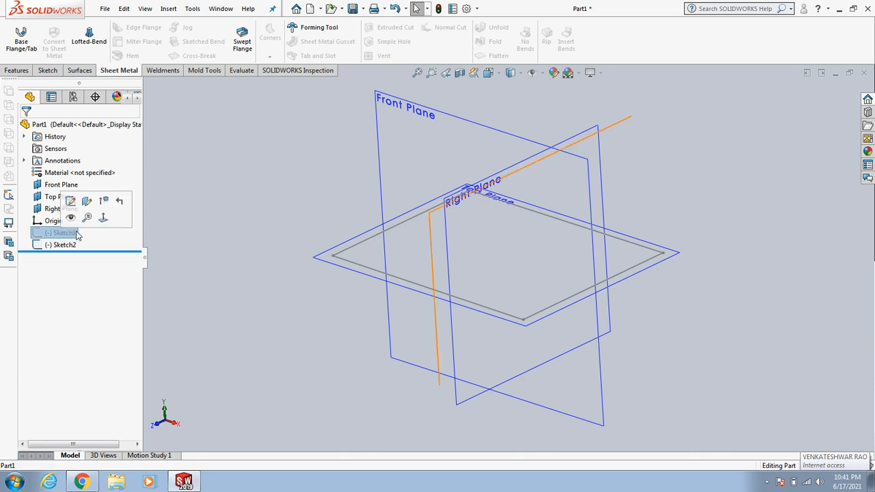
pyautogui.click(104, 203)
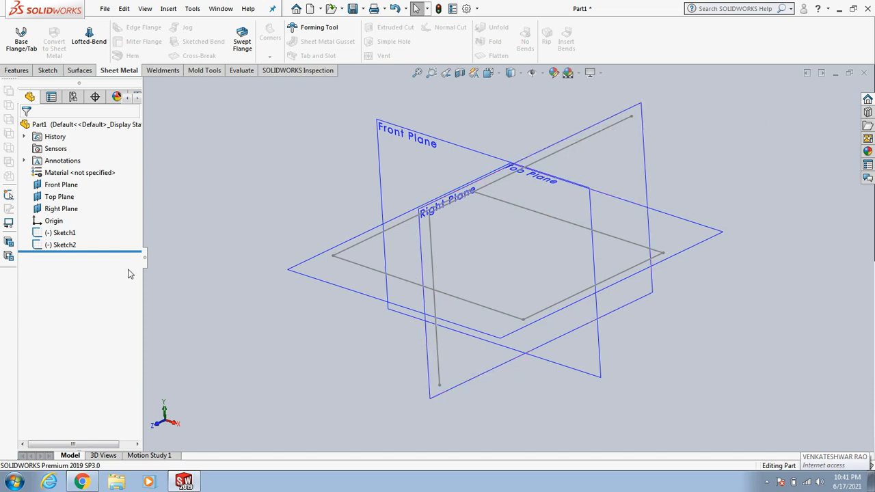
# Step: Roll the feature tree back above both sketches and roll it forward to the end again
pyautogui.click(65, 233)
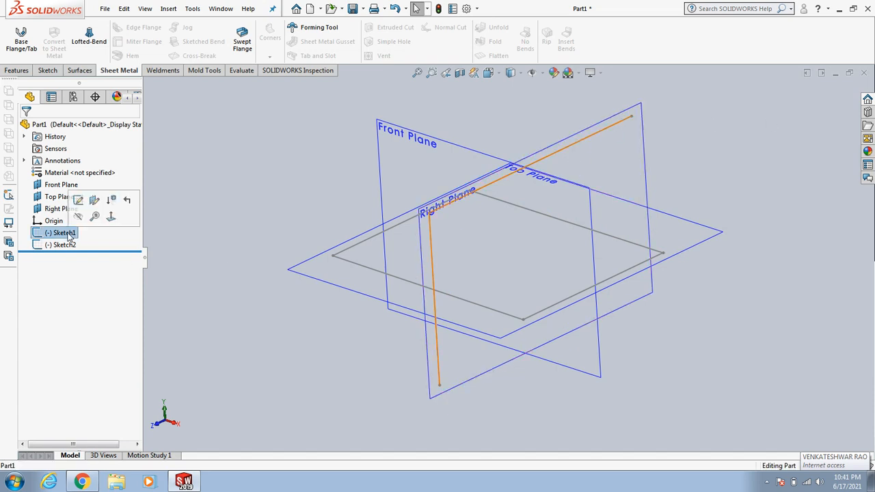
pyautogui.click(212, 192)
pyautogui.click(55, 233)
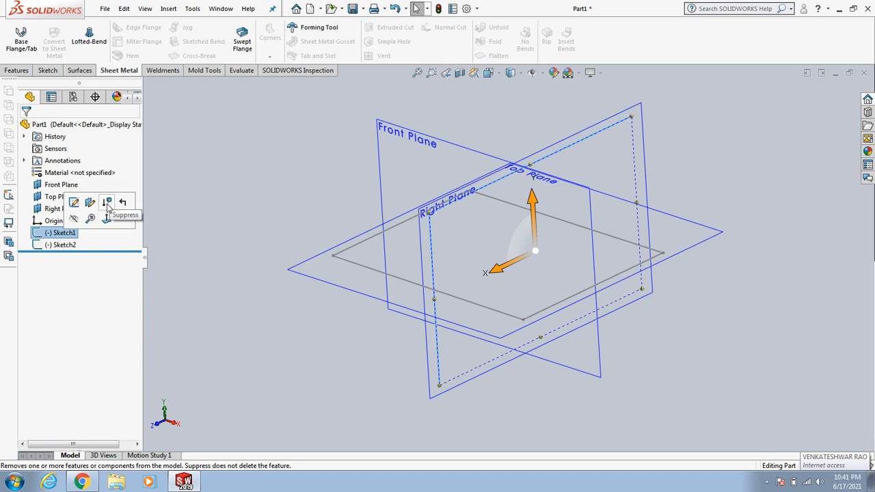
pyautogui.click(107, 205)
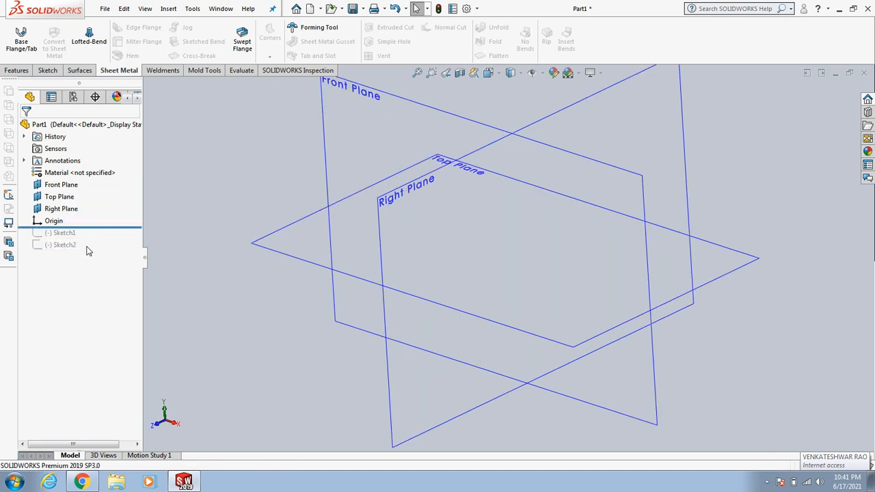
pyautogui.moveTo(109, 228)
pyautogui.mouseDown()
pyautogui.moveTo(110, 254)
pyautogui.moveTo(120, 226)
pyautogui.mouseUp()
pyautogui.moveTo(113, 226); pyautogui.dragTo(105, 253)
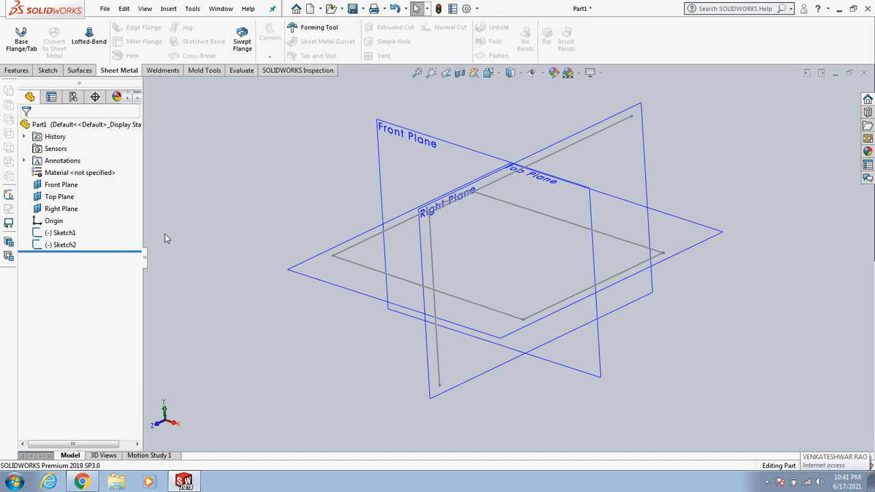
# Step: Hide Sketch1 and show it again, repeating the toggle twice
pyautogui.click(62, 233)
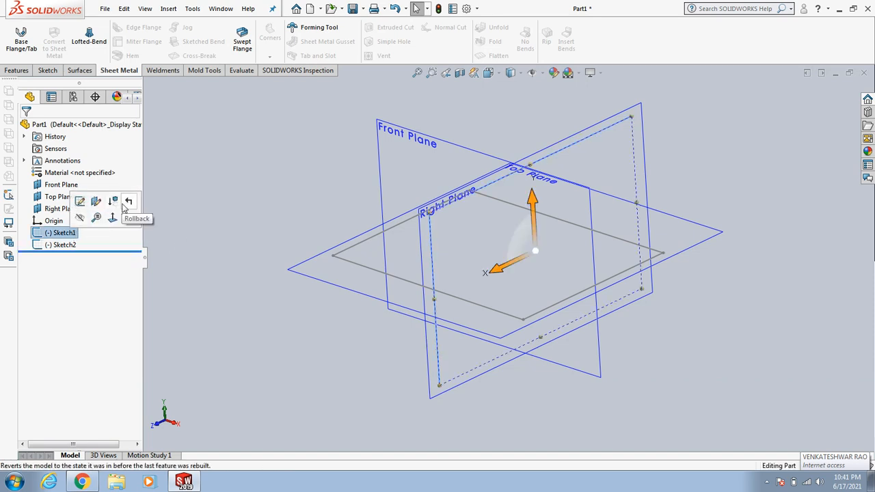
pyautogui.click(79, 218)
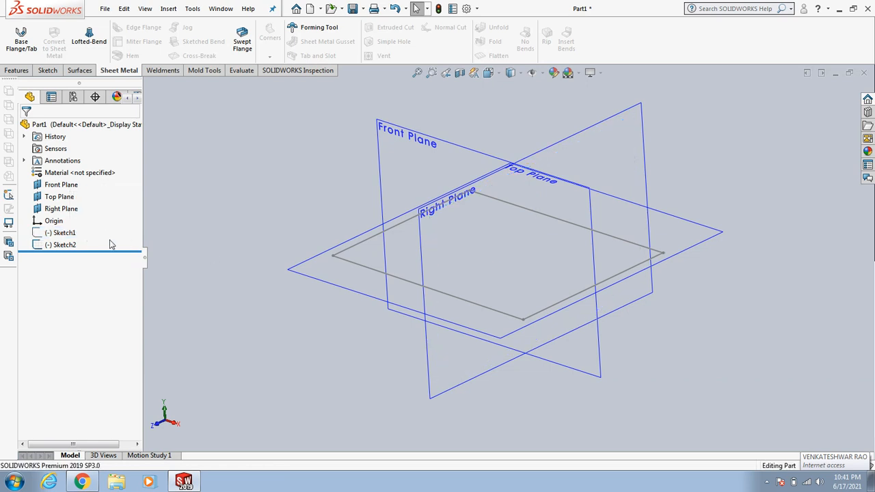
pyautogui.click(61, 232)
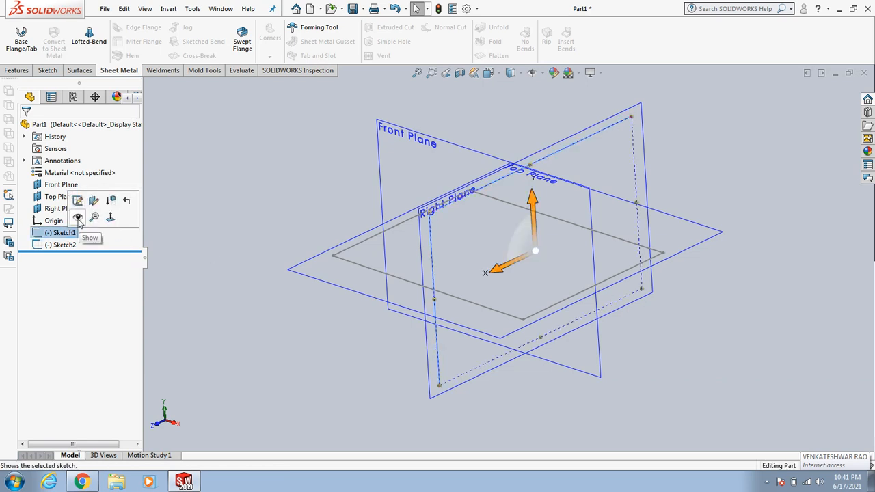
pyautogui.click(79, 218)
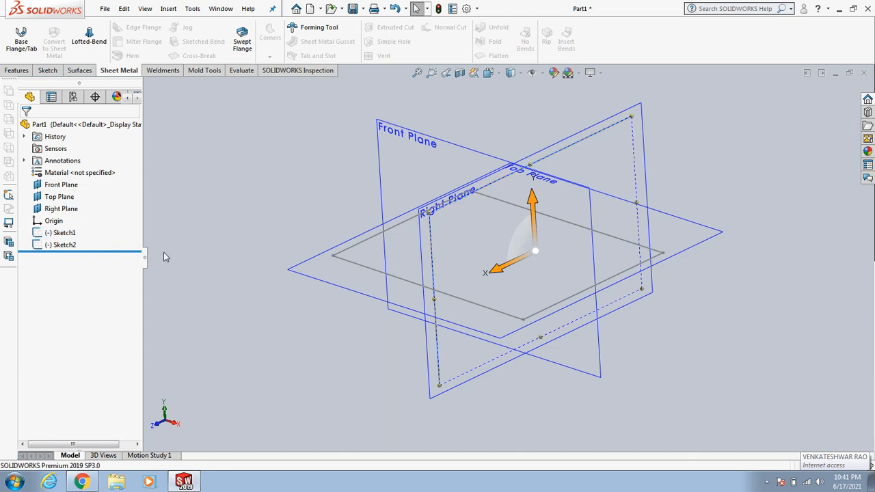
pyautogui.click(61, 232)
pyautogui.click(74, 218)
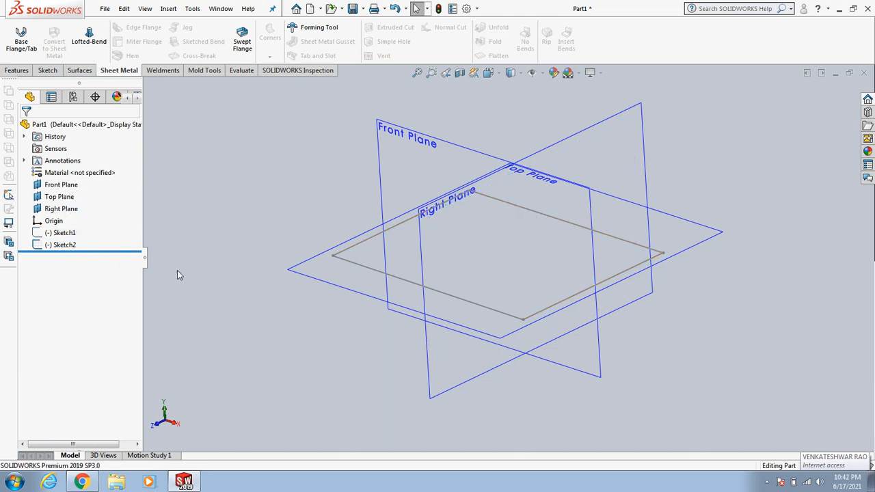
pyautogui.click(65, 233)
pyautogui.click(79, 218)
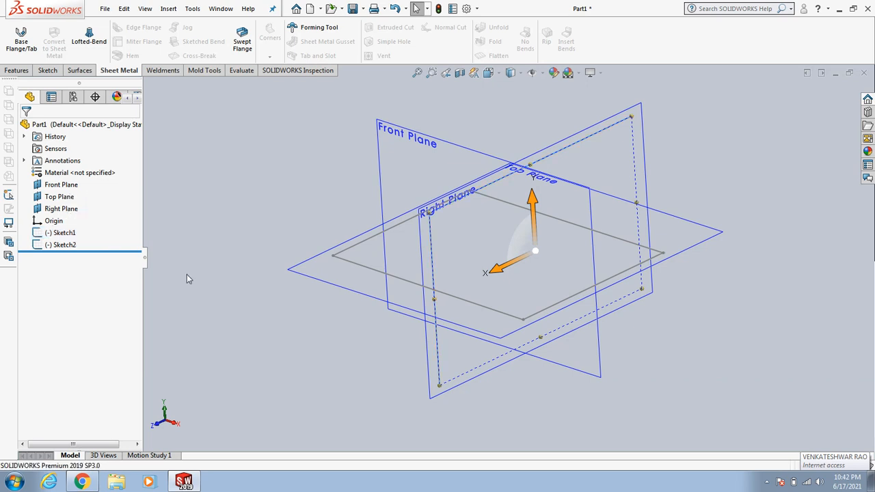
# Step: Suppress Sketch1 once more and unsuppress it
pyautogui.click(61, 232)
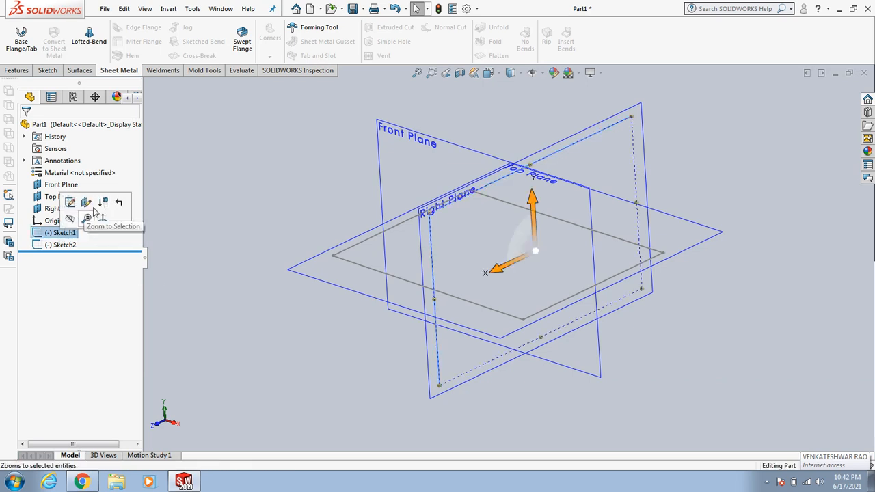
pyautogui.click(103, 205)
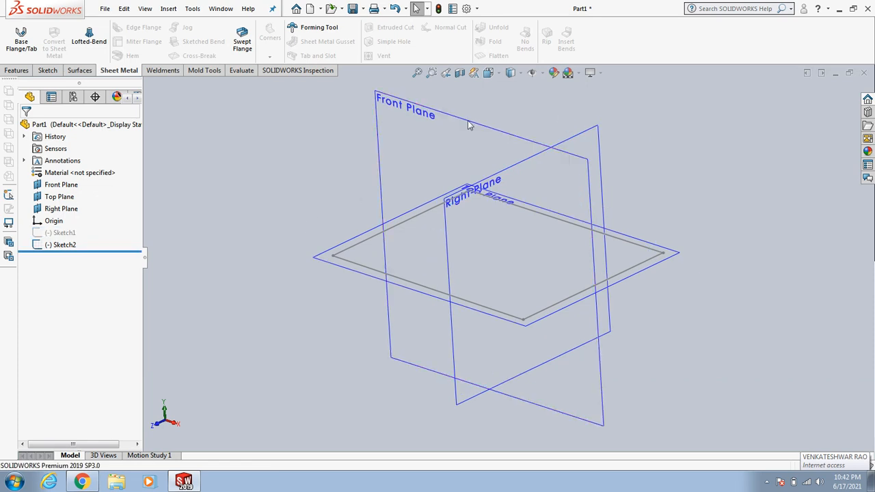
pyautogui.click(54, 233)
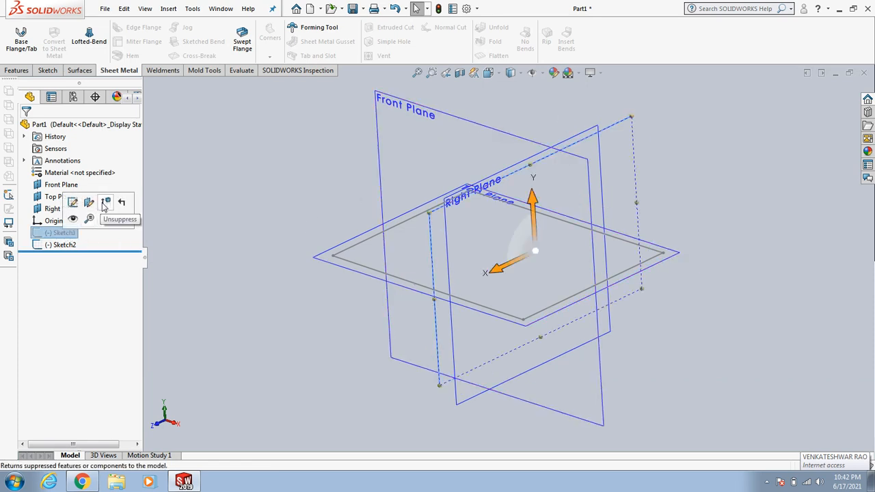
pyautogui.click(104, 208)
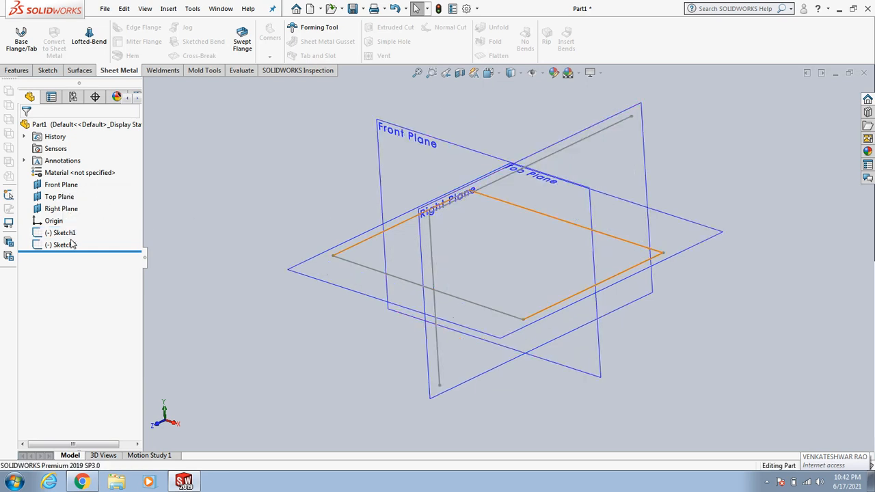
pyautogui.click(68, 234)
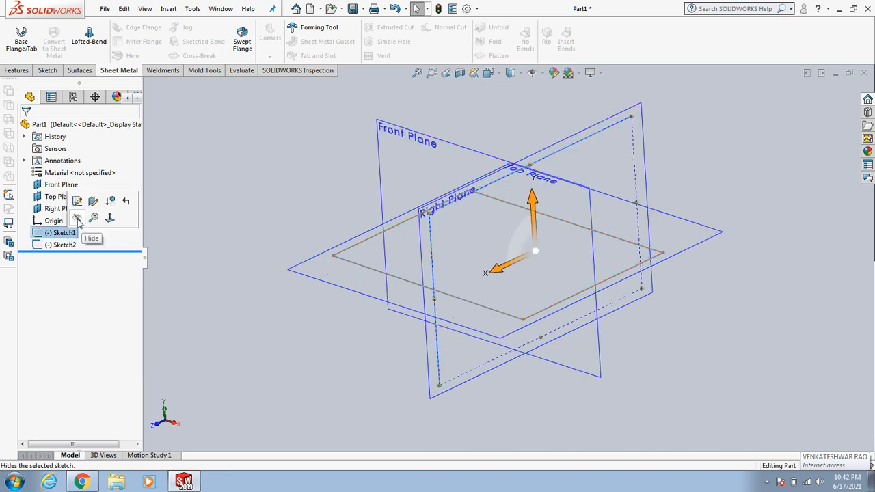
# Step: Hide Sketch1 and zoom the view to the selected sketch
pyautogui.click(78, 219)
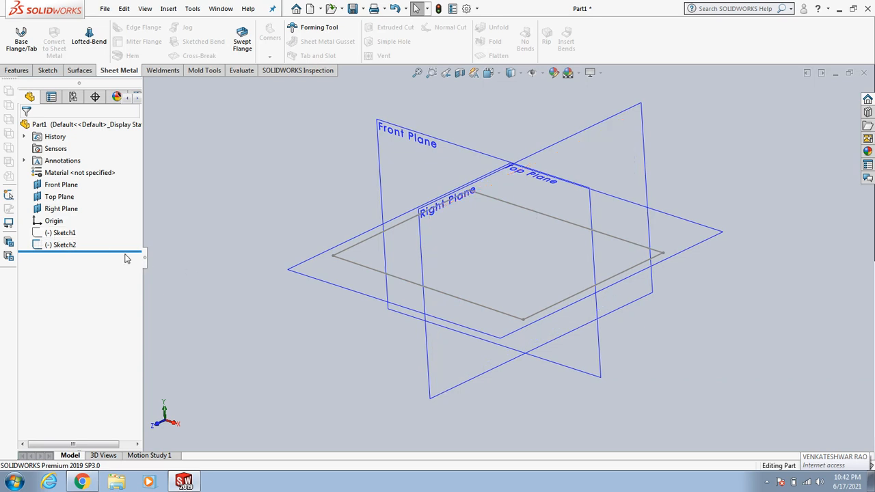
pyautogui.click(63, 233)
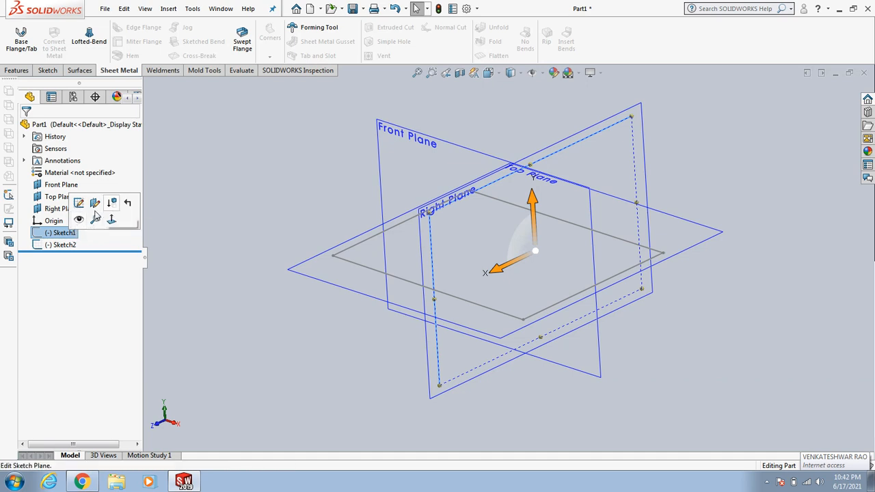
pyautogui.click(95, 220)
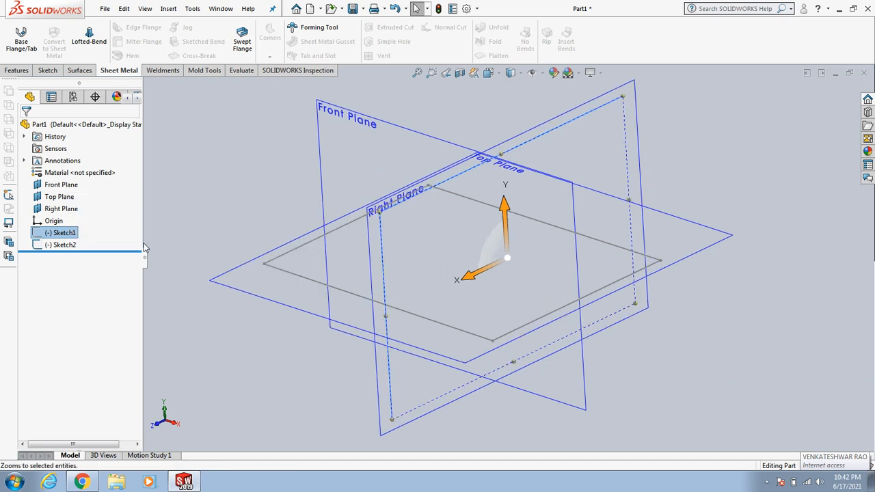
# Step: Orient the view normal to Sketch1's sketch plane
pyautogui.click(72, 233)
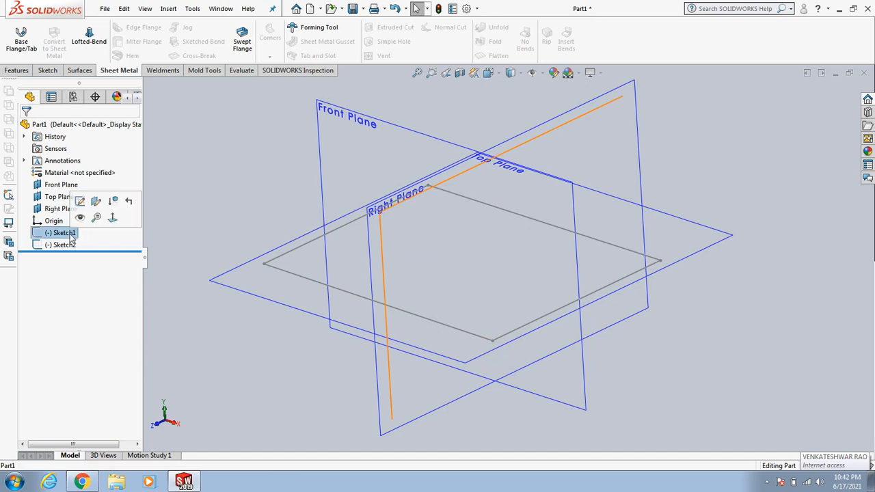
pyautogui.click(114, 219)
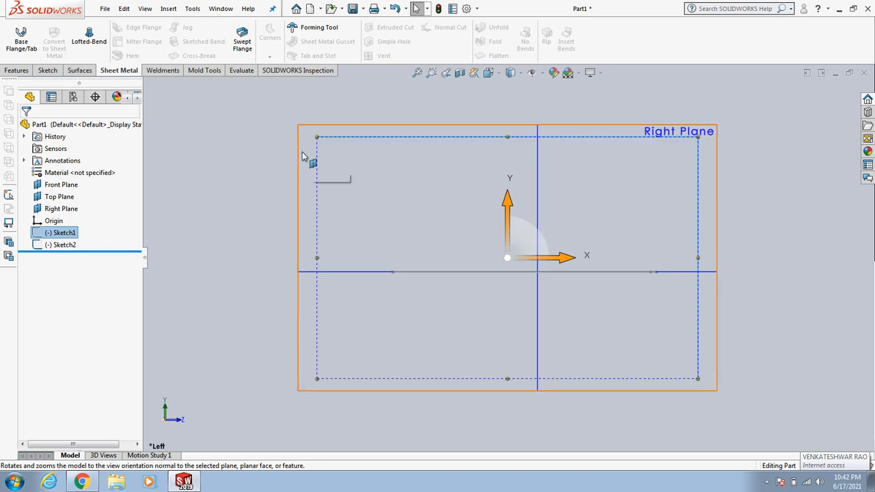
pyautogui.click(231, 196)
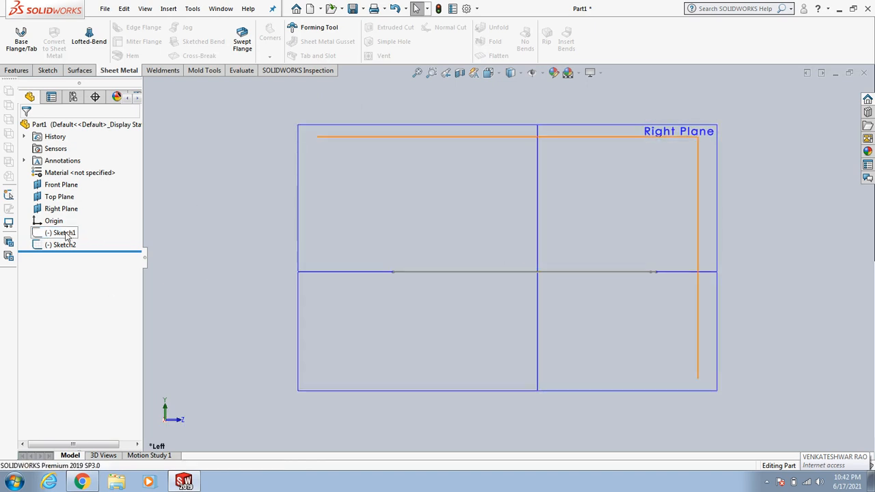
pyautogui.click(66, 236)
pyautogui.click(197, 273)
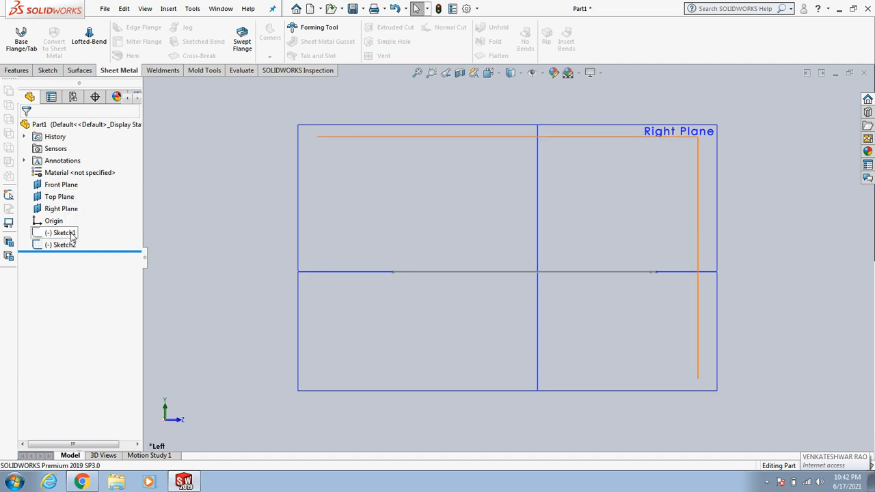
pyautogui.click(69, 233)
pyautogui.click(174, 251)
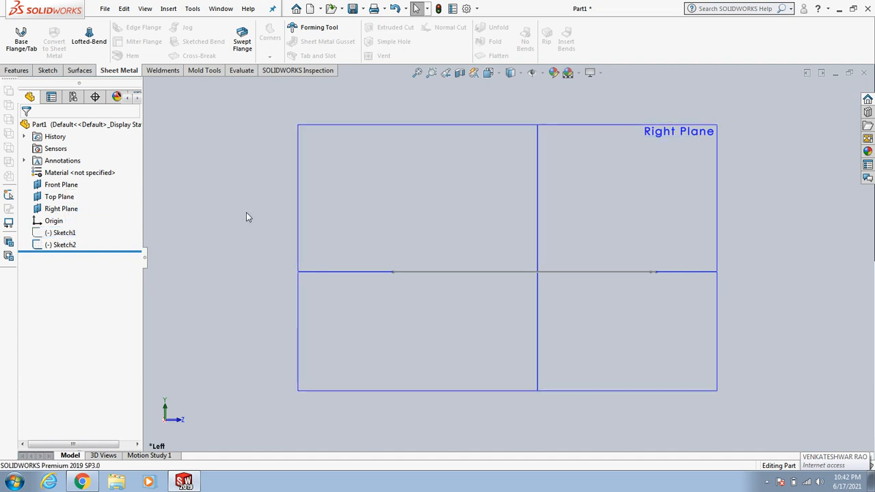
# Step: Edit Sketch1's sketch plane and move the sketch onto the Front Plane
pyautogui.click(76, 233)
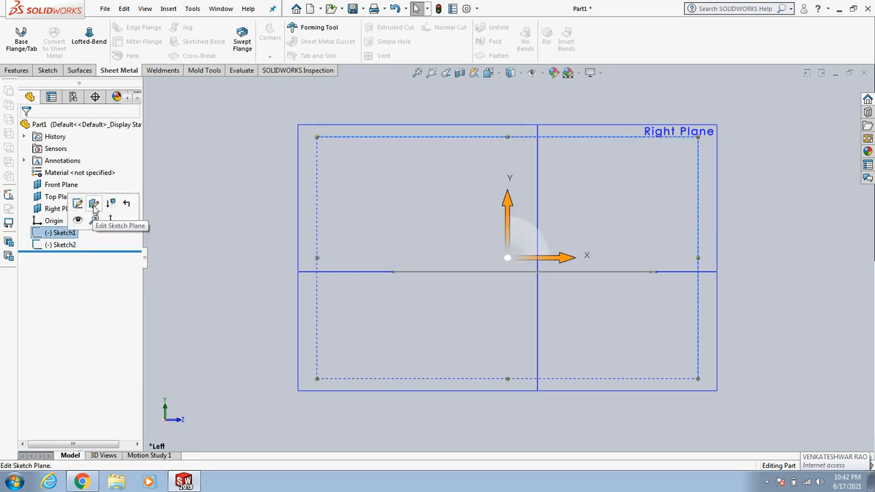
pyautogui.click(94, 207)
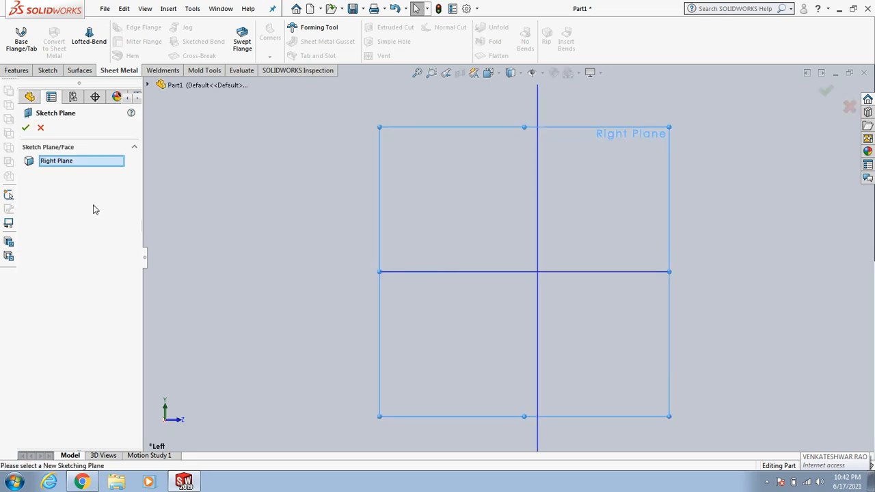
pyautogui.click(149, 85)
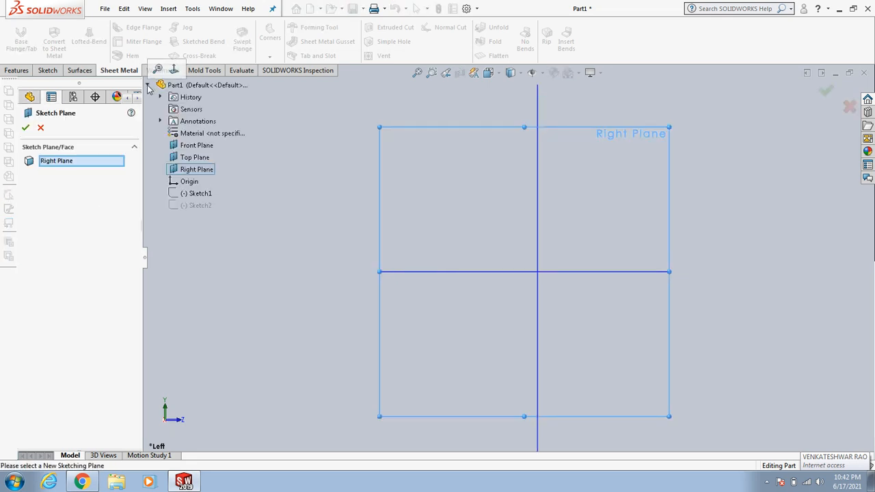
pyautogui.click(196, 146)
pyautogui.click(25, 128)
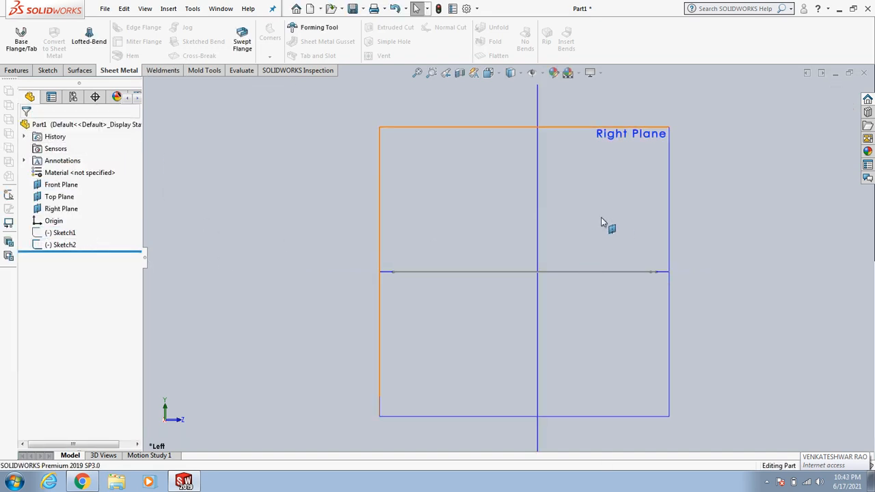
# Step: Orbit the model and show the hidden Sketch1 again
pyautogui.moveTo(729, 242)
pyautogui.mouseDown(button='middle')
pyautogui.moveTo(701, 252)
pyautogui.moveTo(674, 278)
pyautogui.mouseUp(button='middle')
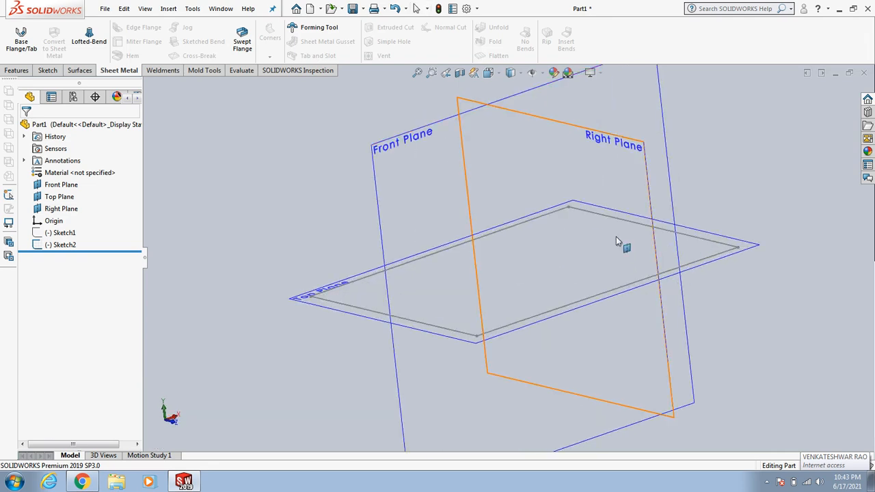
pyautogui.moveTo(616, 244); pyautogui.dragTo(443, 236, button='middle')
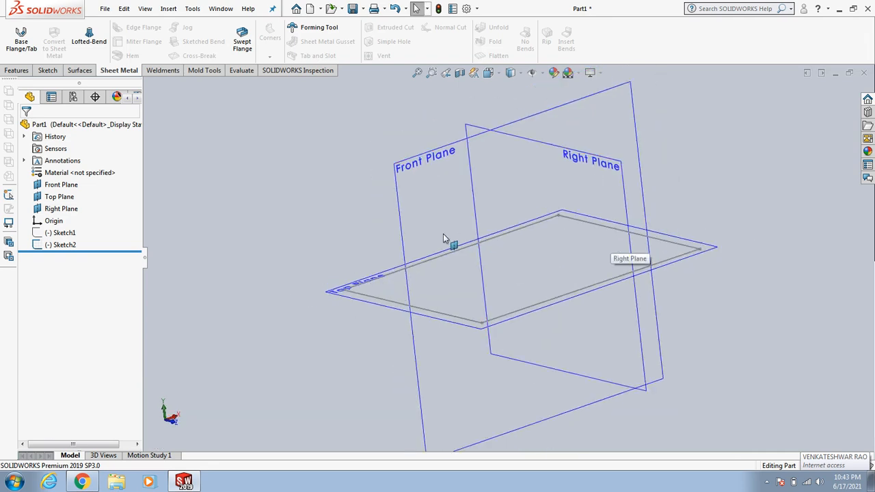
pyautogui.click(65, 234)
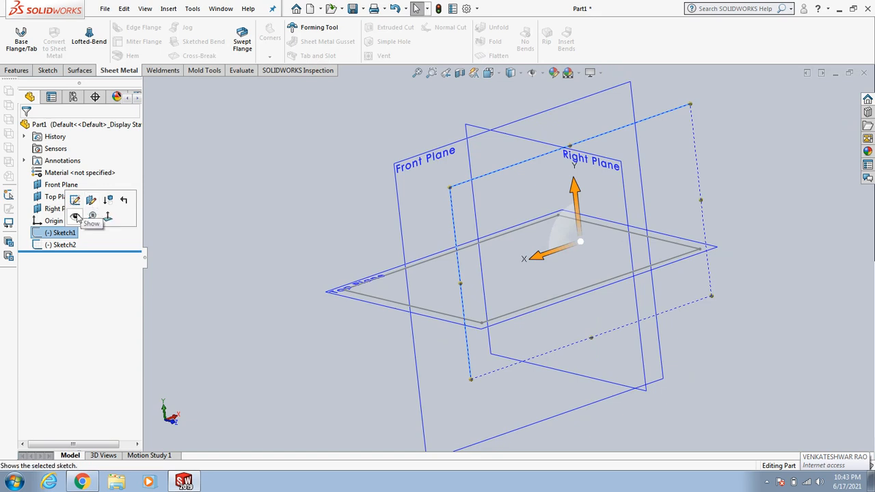
pyautogui.click(72, 209)
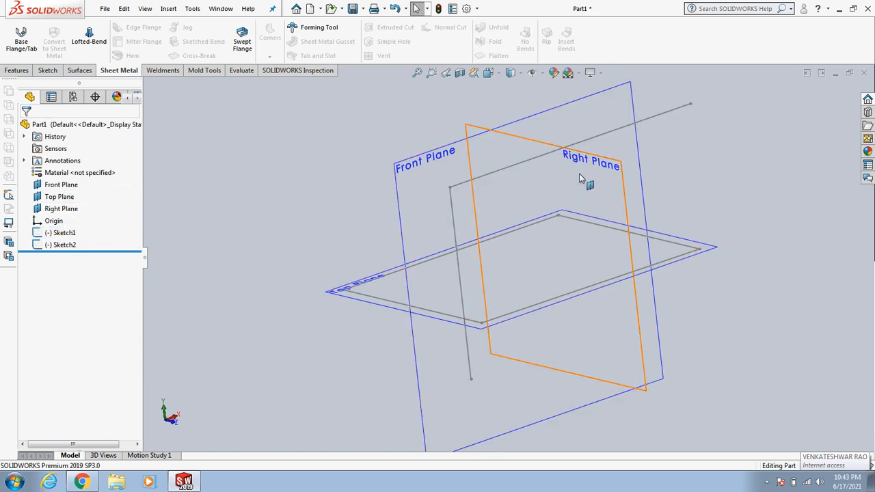
pyautogui.scroll(-3, 538, 199)
pyautogui.scroll(2, 536, 209)
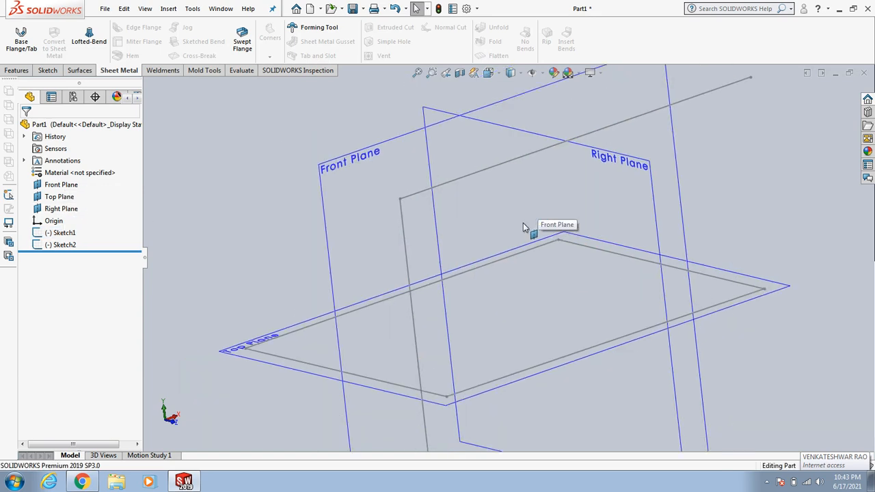
pyautogui.scroll(2, 523, 226)
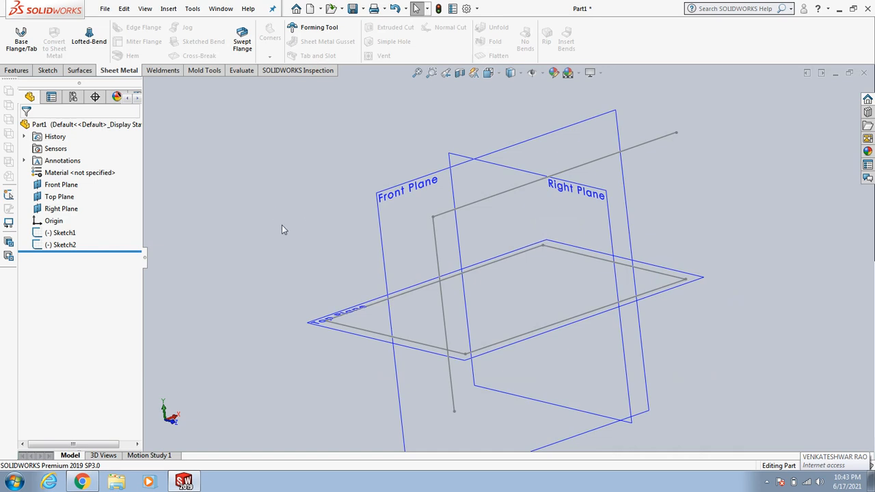
pyautogui.moveTo(282, 226)
pyautogui.mouseDown(button='middle')
pyautogui.moveTo(354, 223)
pyautogui.moveTo(293, 225)
pyautogui.moveTo(314, 212)
pyautogui.moveTo(283, 221)
pyautogui.moveTo(280, 233)
pyautogui.moveTo(336, 215)
pyautogui.moveTo(367, 219)
pyautogui.moveTo(270, 227)
pyautogui.mouseUp(button='middle')
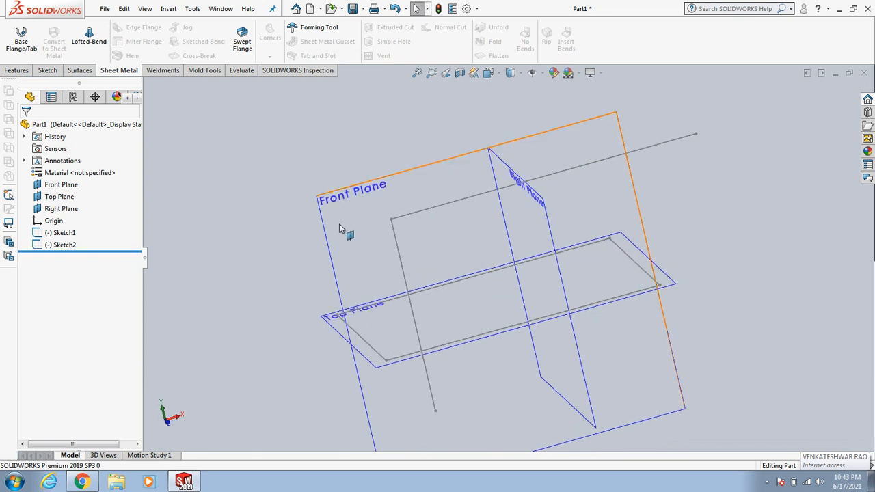